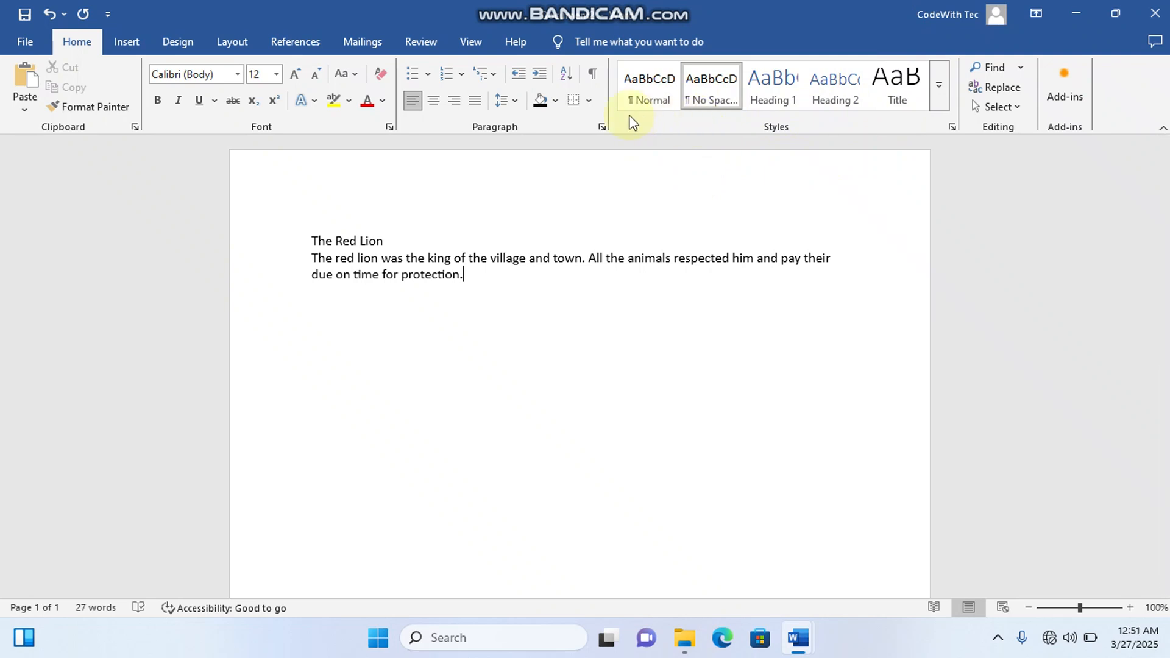
# - Apply the Normal style to all the text in the document
pyautogui.click(647, 82)
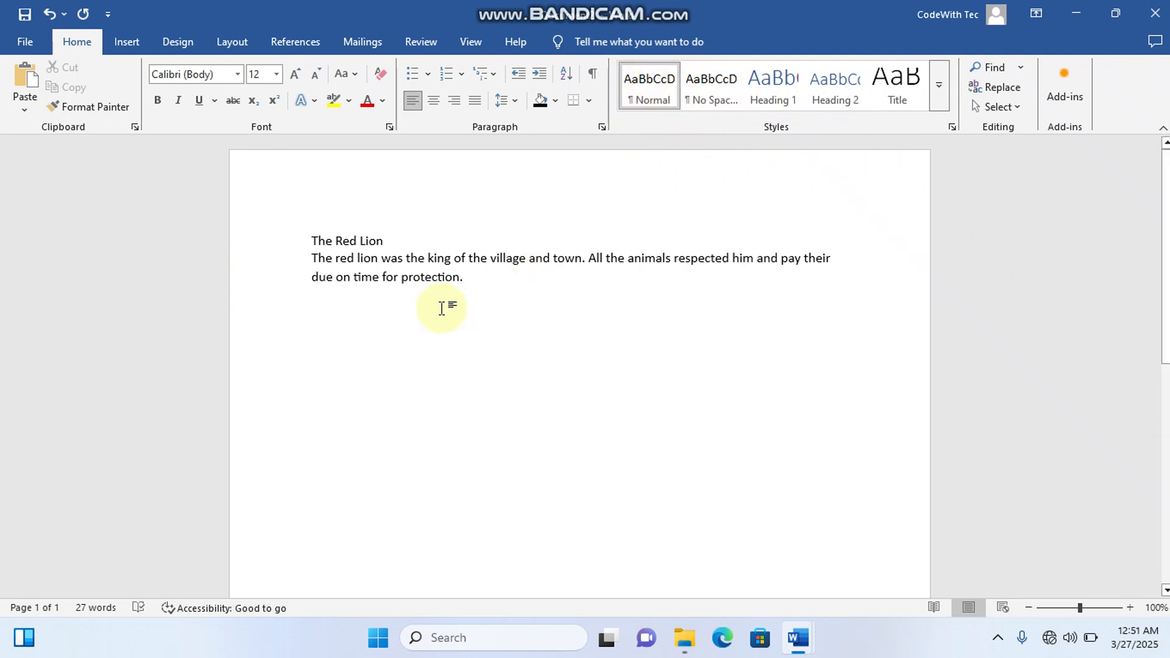
pyautogui.hotkey('ctrl', 'a')
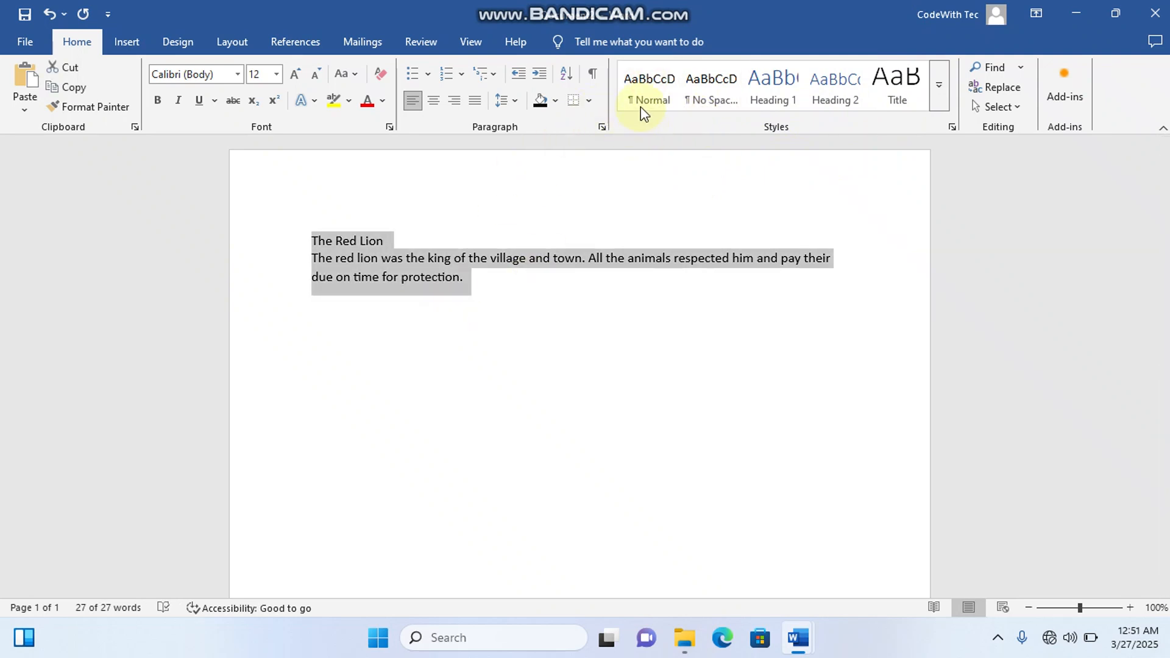
pyautogui.click(647, 92)
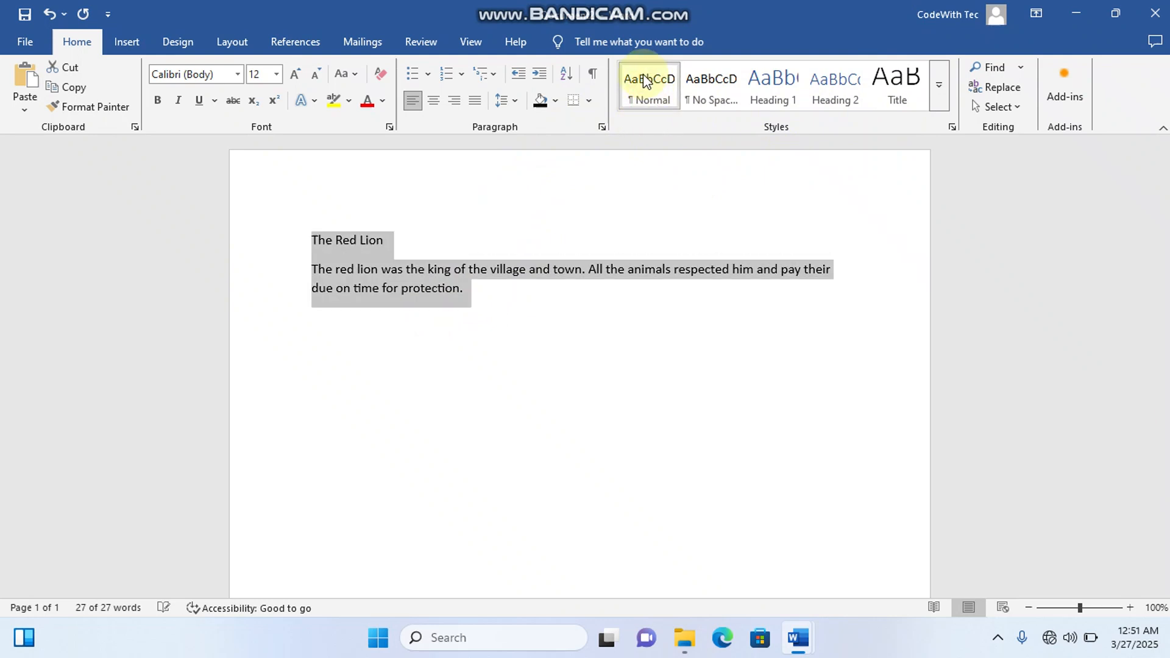
pyautogui.click(481, 290)
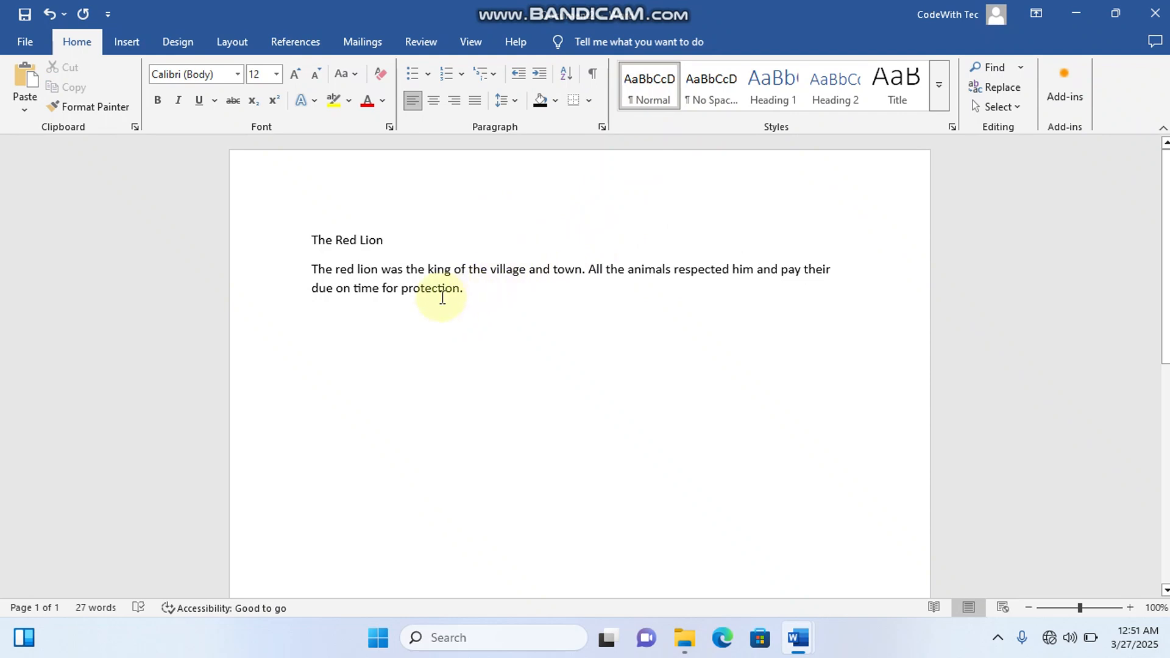
# - Apply the No Spacing style to the whole text and return it to the Normal style
pyautogui.moveTo(476, 288); pyautogui.dragTo(309, 239)
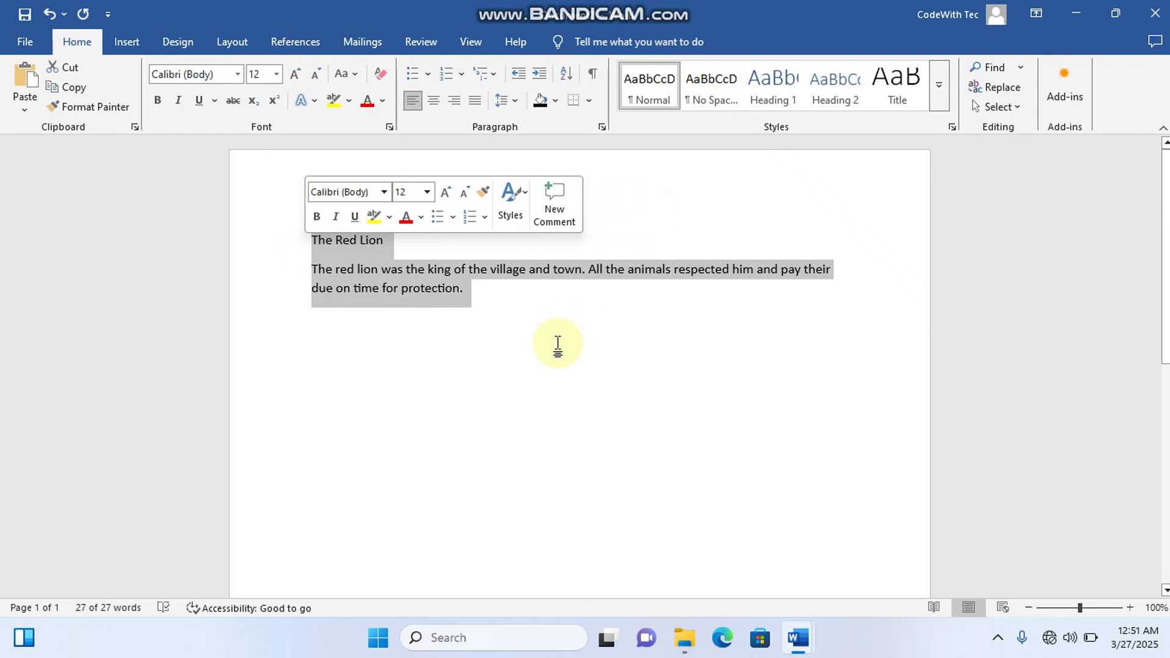
pyautogui.click(704, 97)
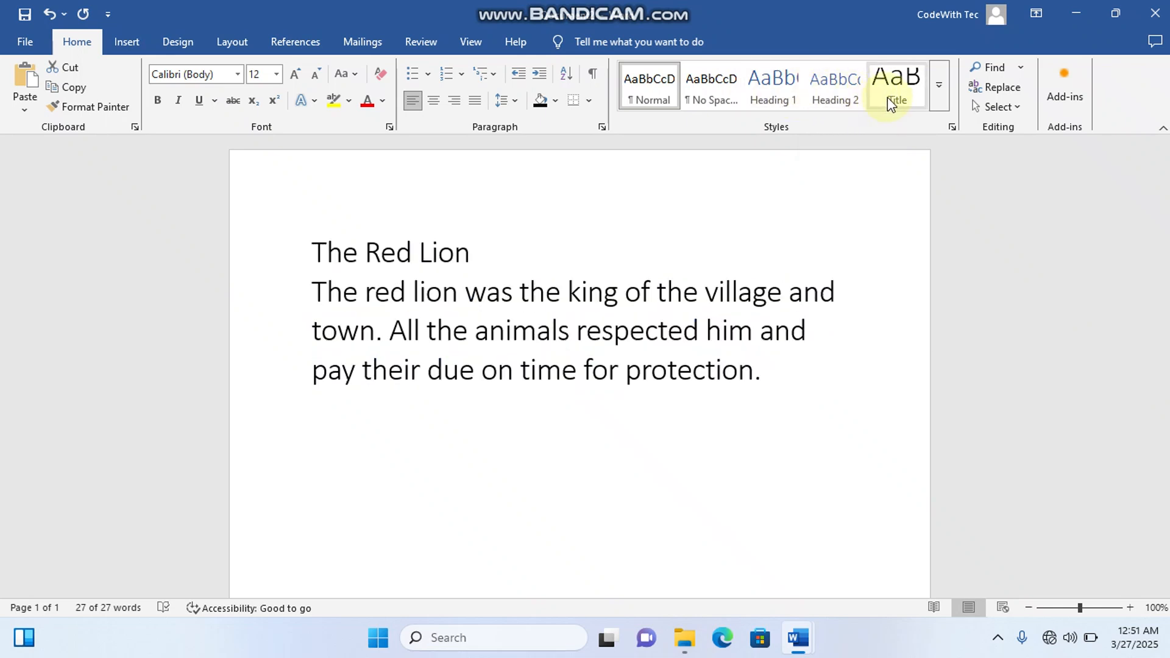
pyautogui.hotkey('ctrl', 'a')
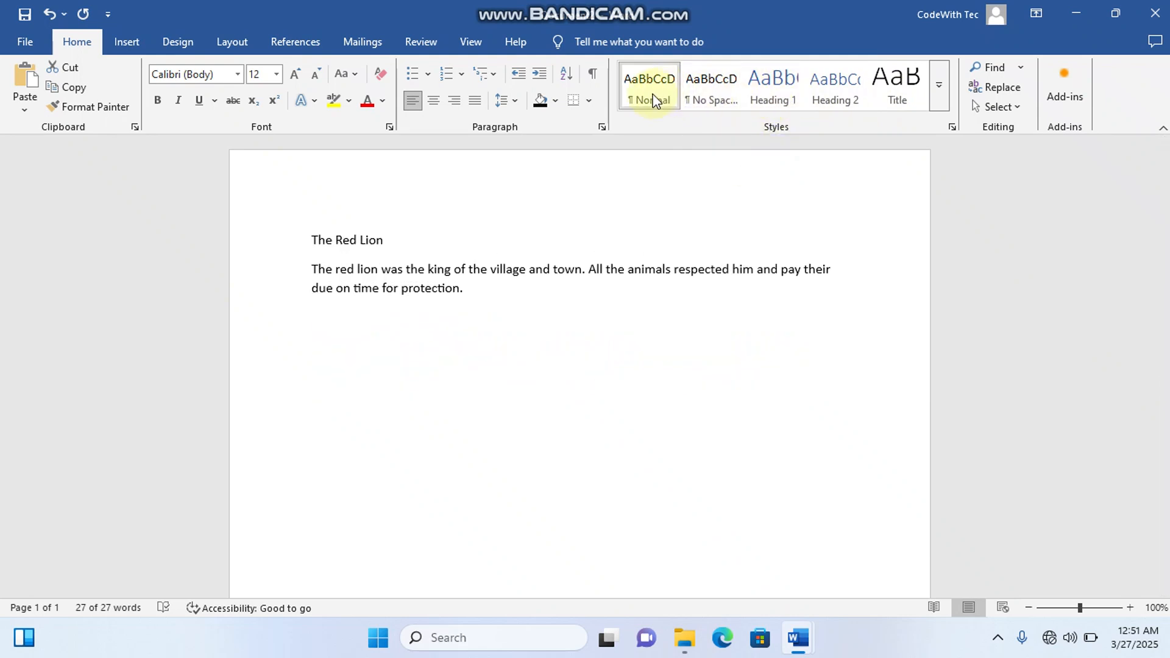
pyautogui.click(701, 97)
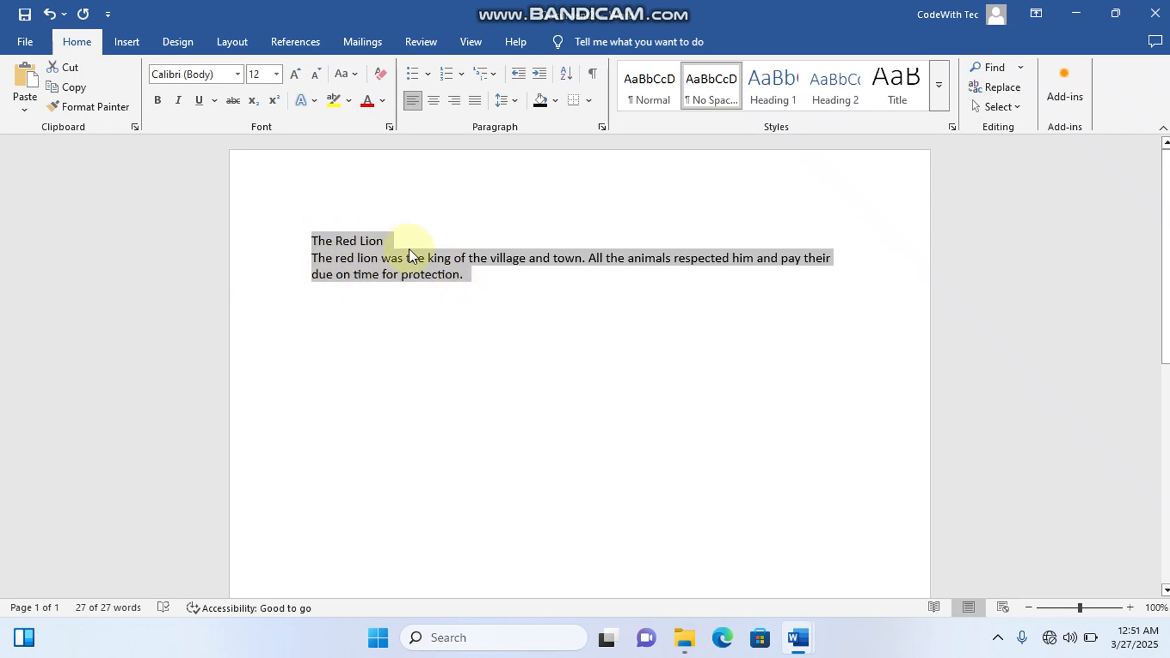
pyautogui.click(657, 92)
pyautogui.click(657, 93)
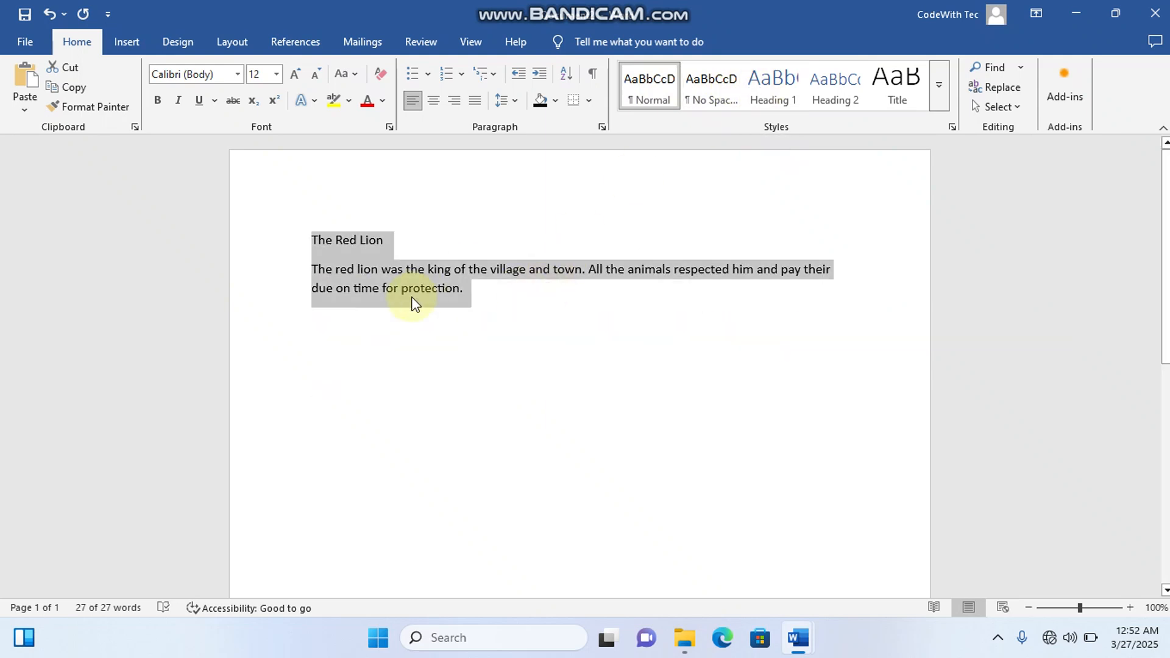
# - Apply the Heading 1 style to the title line "The Red Lion" and collapse the body text beneath it
pyautogui.click(278, 256)
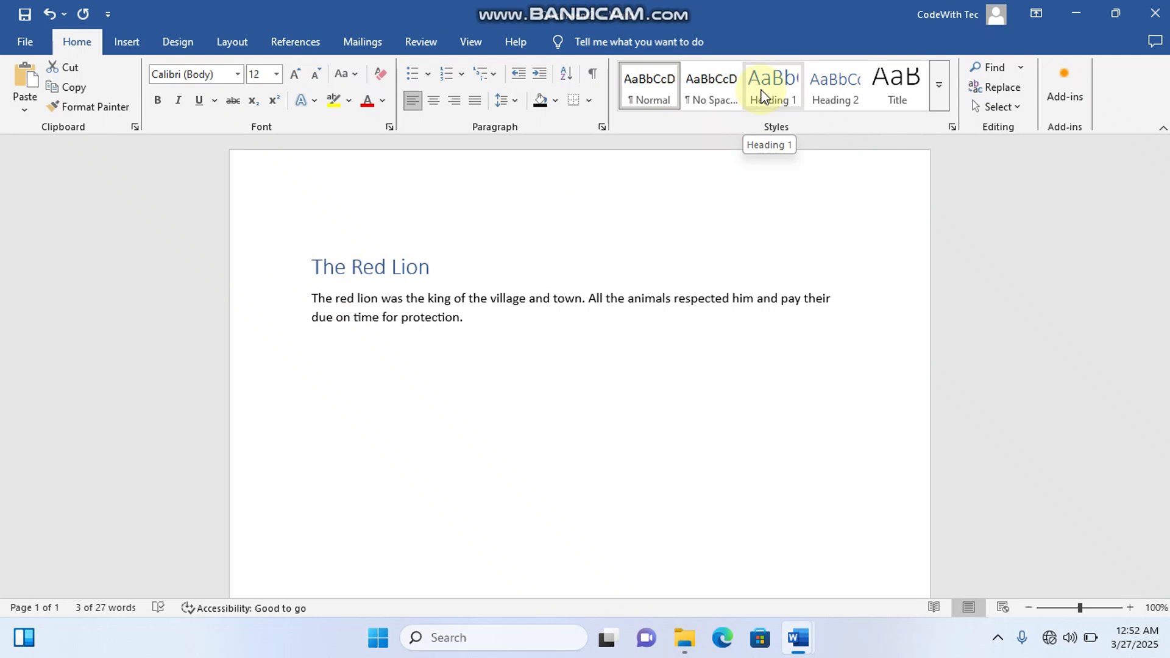
pyautogui.click(762, 92)
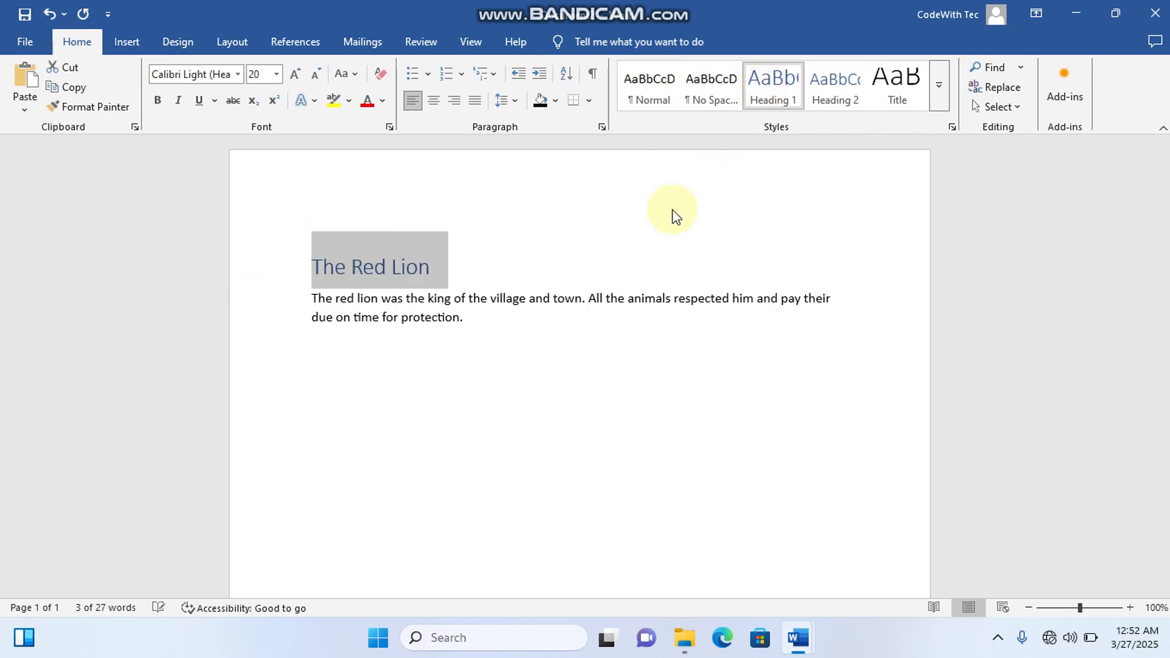
pyautogui.click(442, 364)
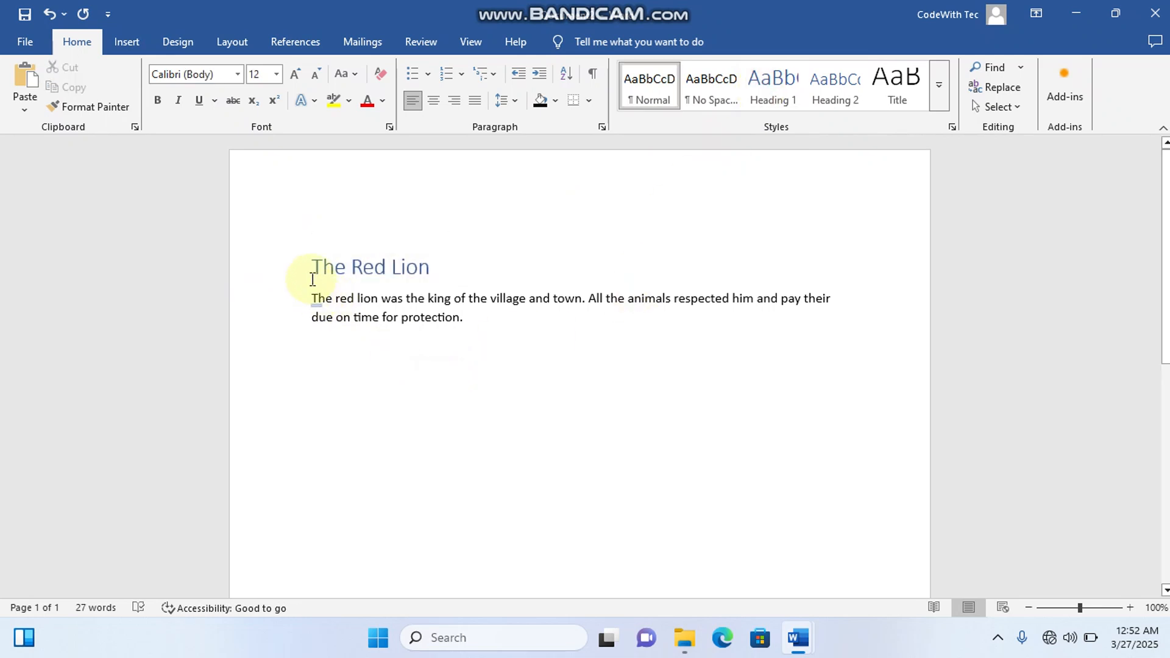
pyautogui.click(302, 268)
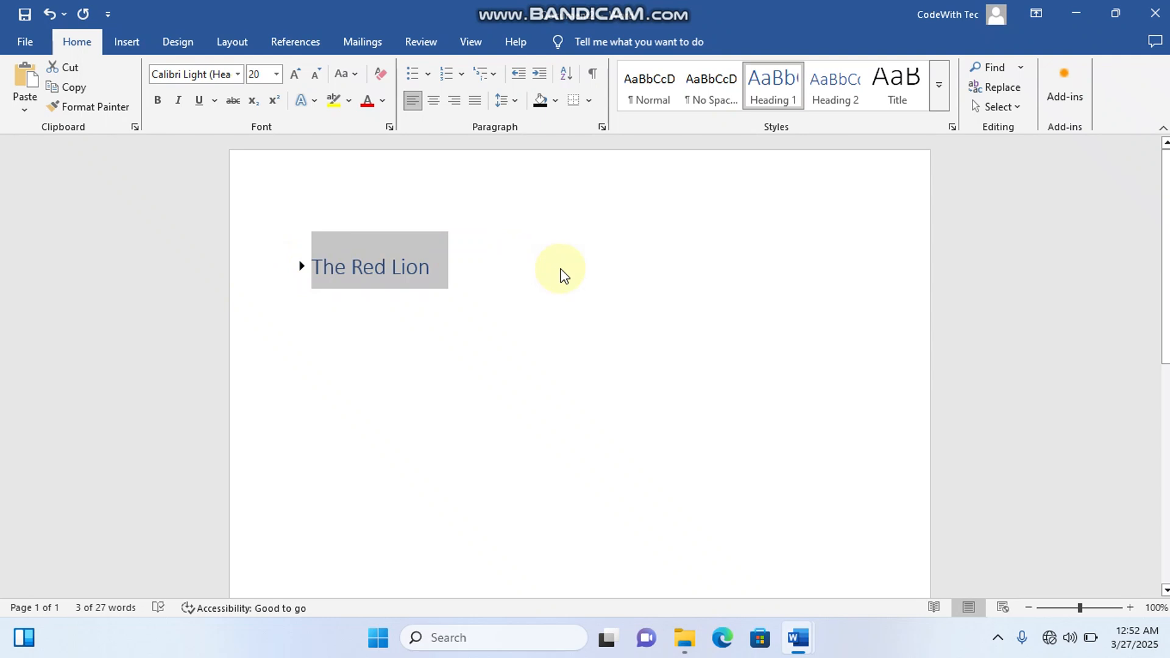
pyautogui.click(560, 270)
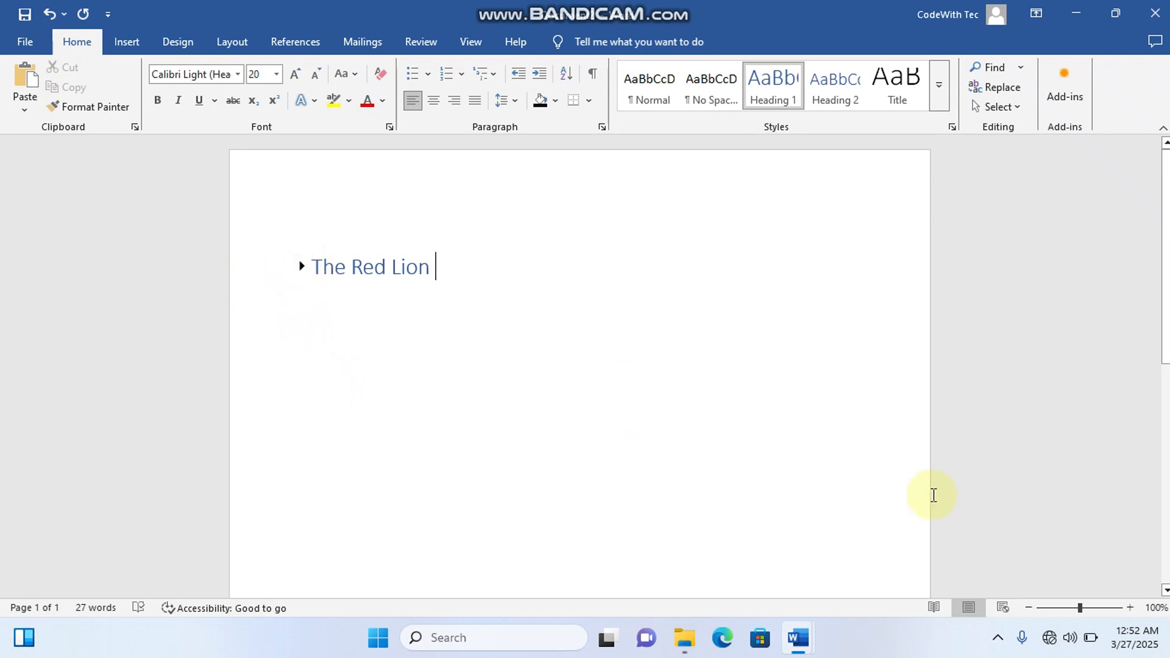
# - Expand the body text under the "The Red Lion" heading and collapse it again
pyautogui.click(1131, 608)
pyautogui.click(1131, 607)
pyautogui.click(1130, 608)
pyautogui.click(1131, 608)
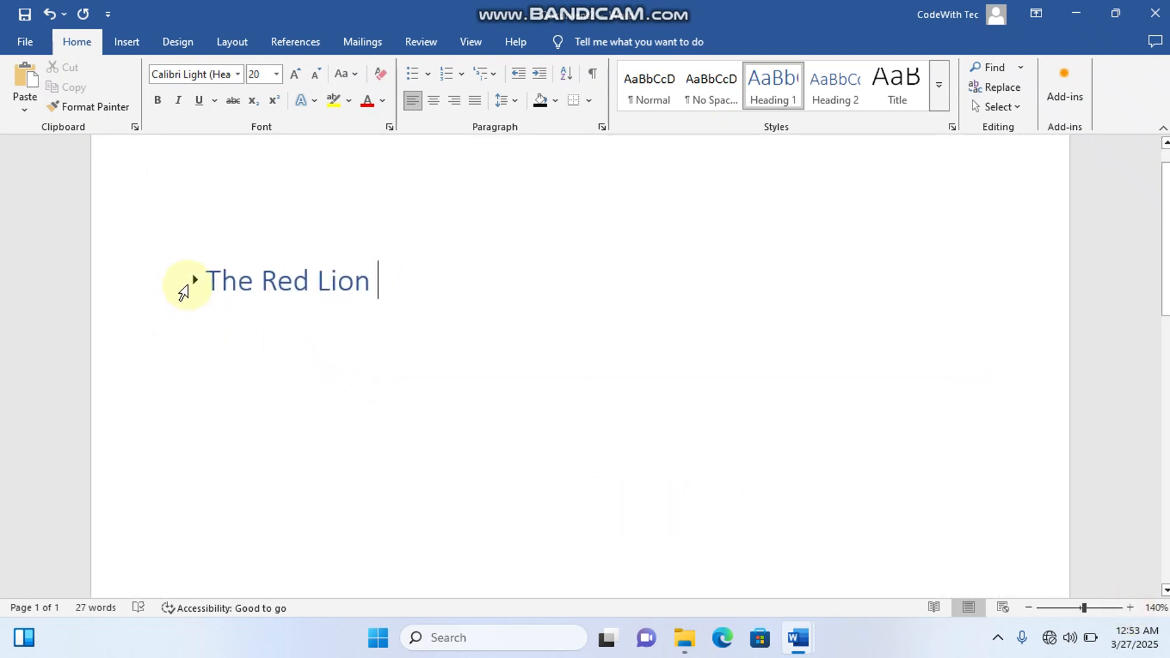
pyautogui.click(195, 284)
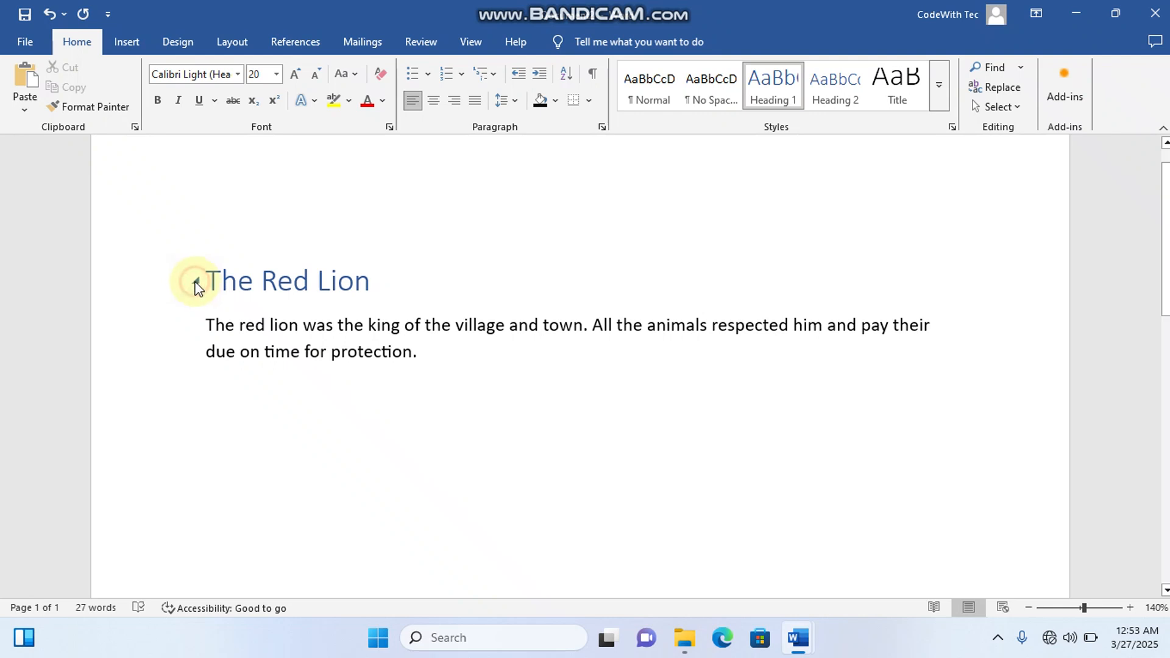
pyautogui.click(196, 281)
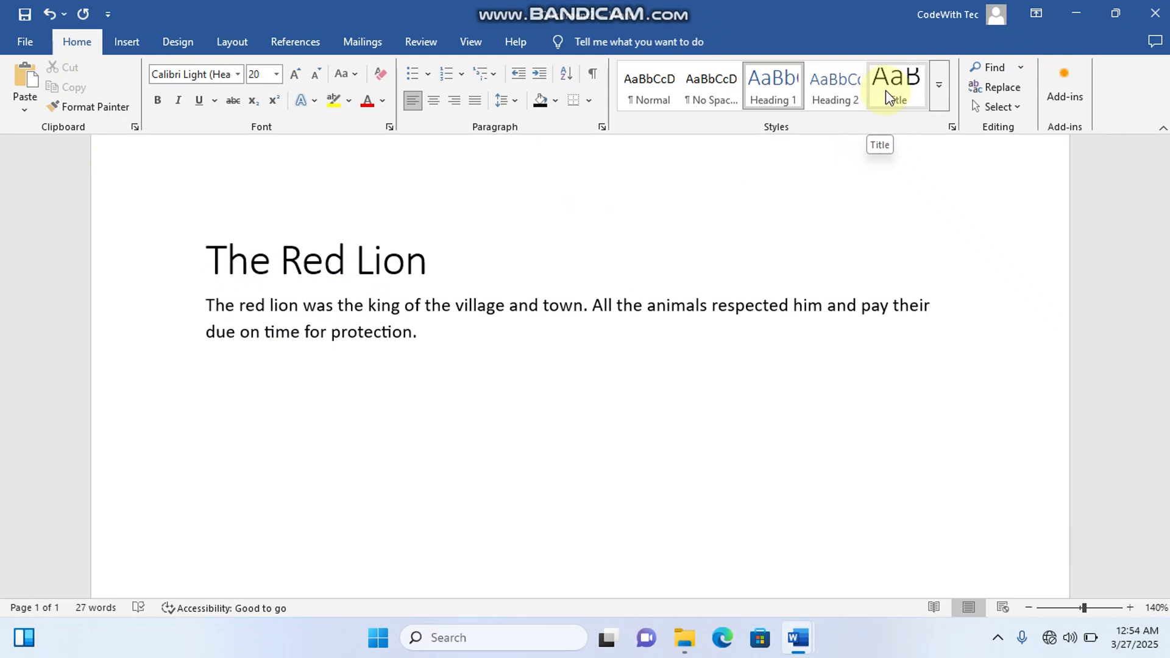
# - Clear the formatting of the title line and give it the Heading 1 style again with its body text collapsed
pyautogui.click(935, 85)
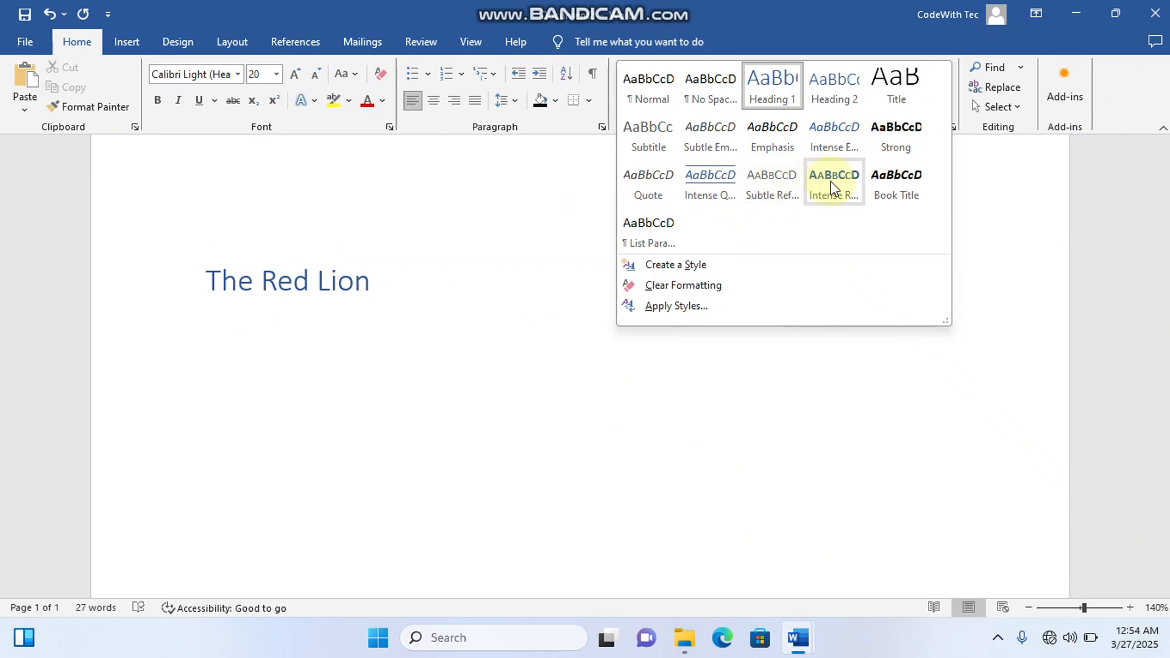
pyautogui.click(676, 285)
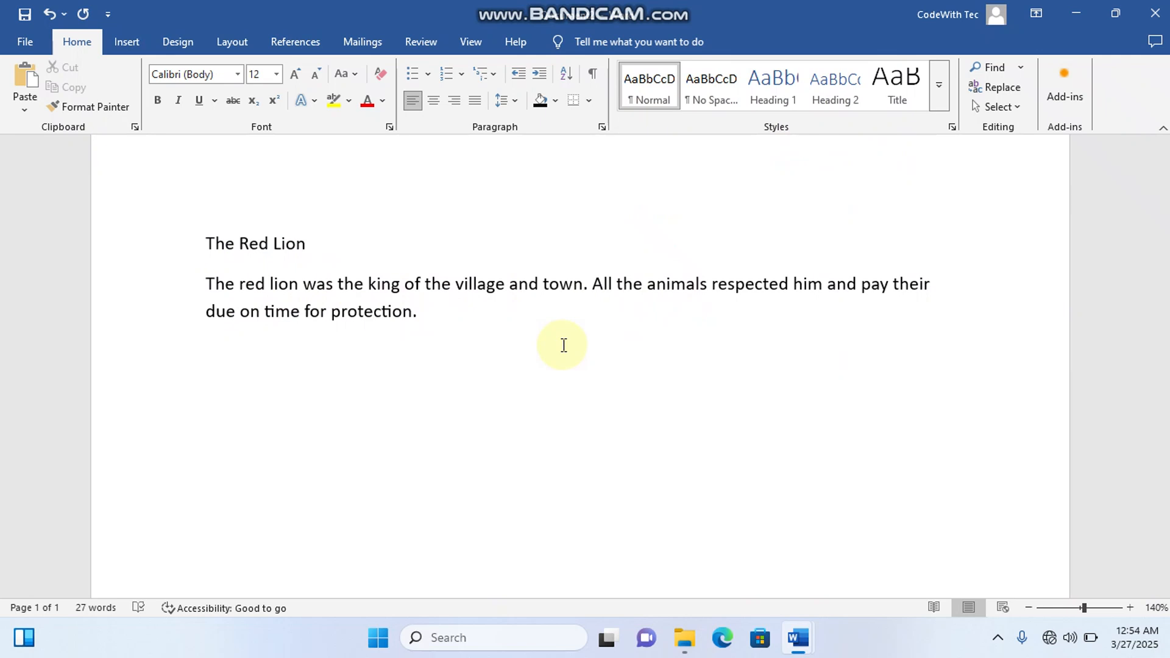
pyautogui.click(152, 259)
pyautogui.click(770, 97)
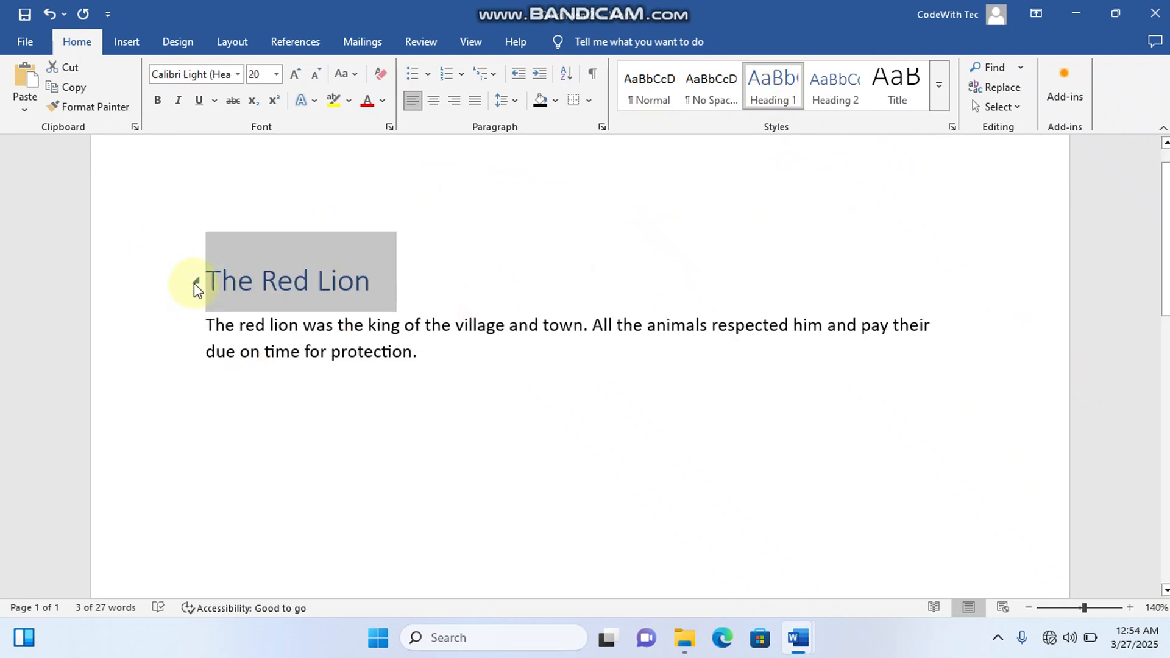
pyautogui.click(194, 281)
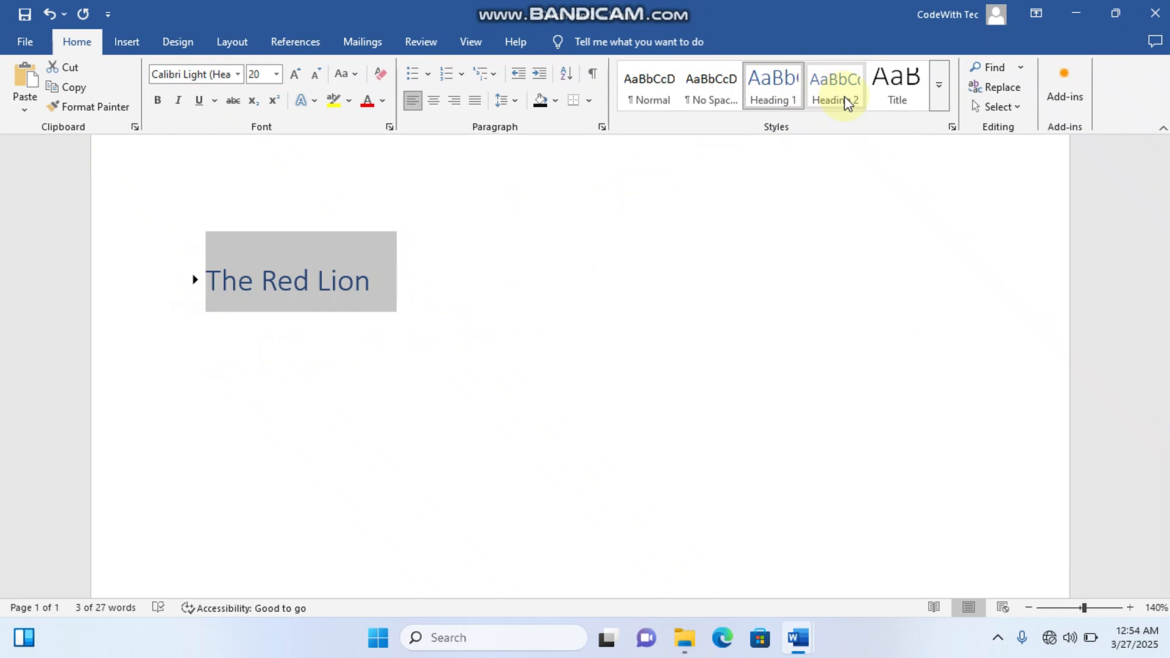
# - Clear the formatting of the selected heading once more and restore Heading 1 with the paragraph below collapsed
pyautogui.click(939, 92)
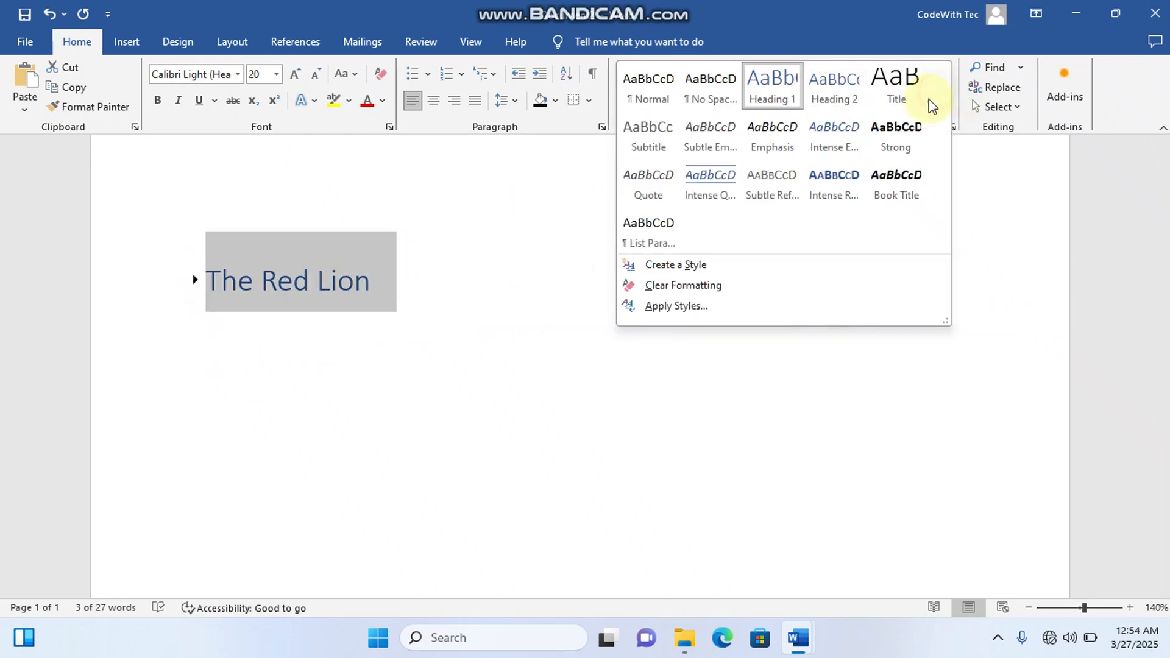
pyautogui.click(696, 289)
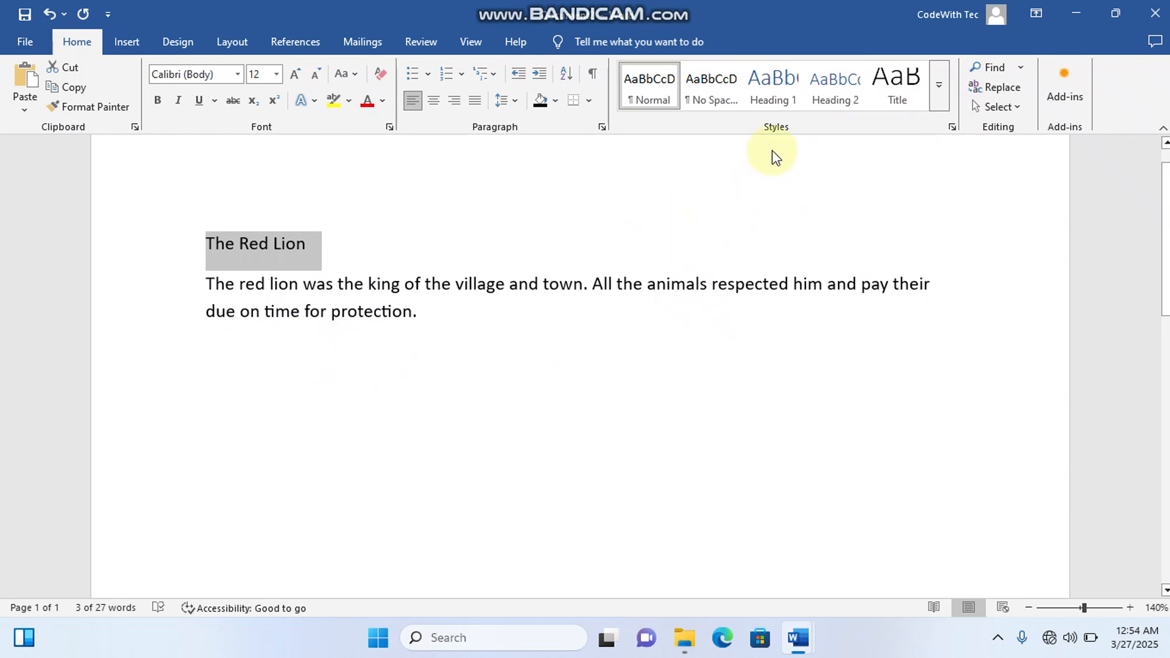
pyautogui.click(774, 86)
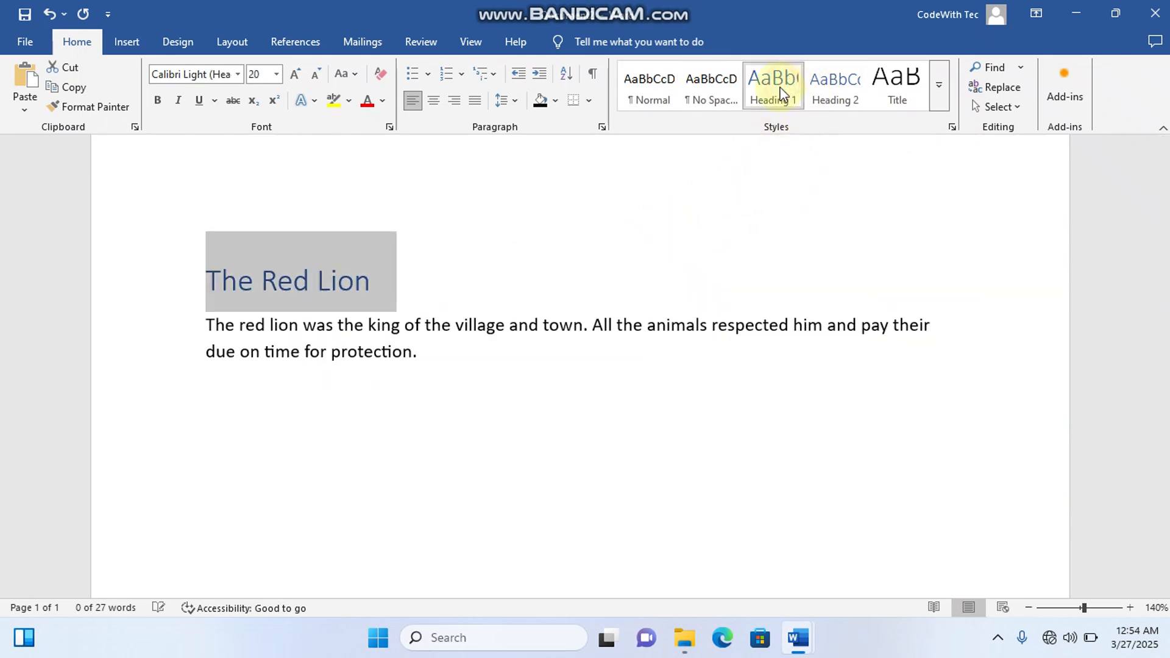
pyautogui.click(195, 279)
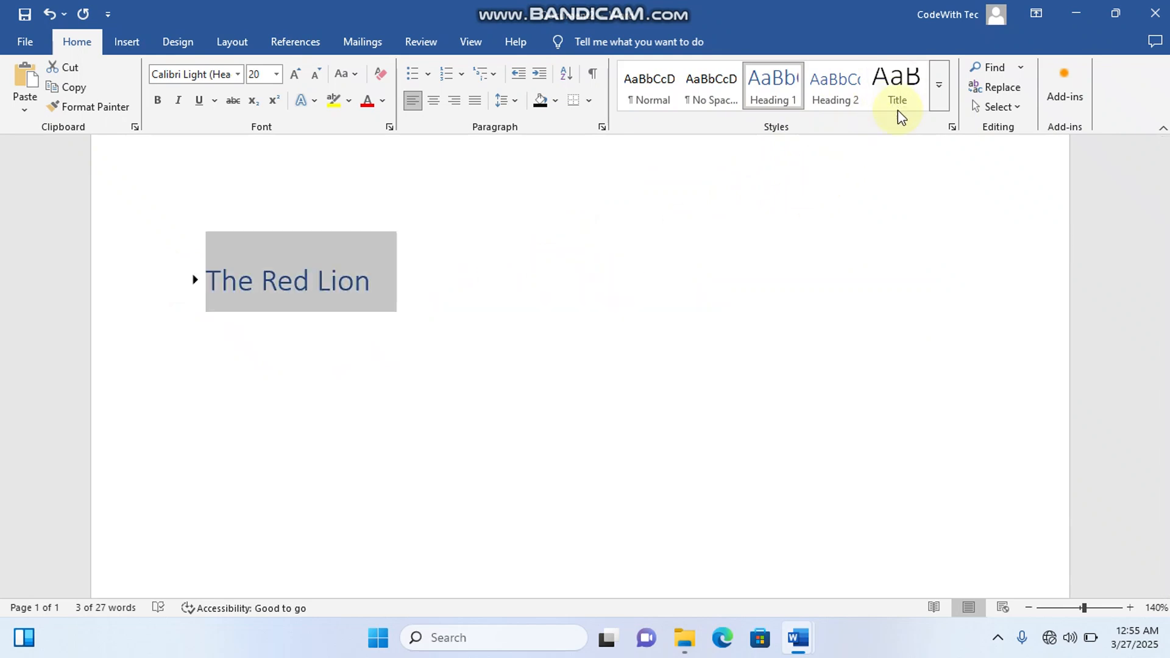
# - Start a new style based on the selected title's formatting and name it "The Blue Lion"
pyautogui.click(937, 92)
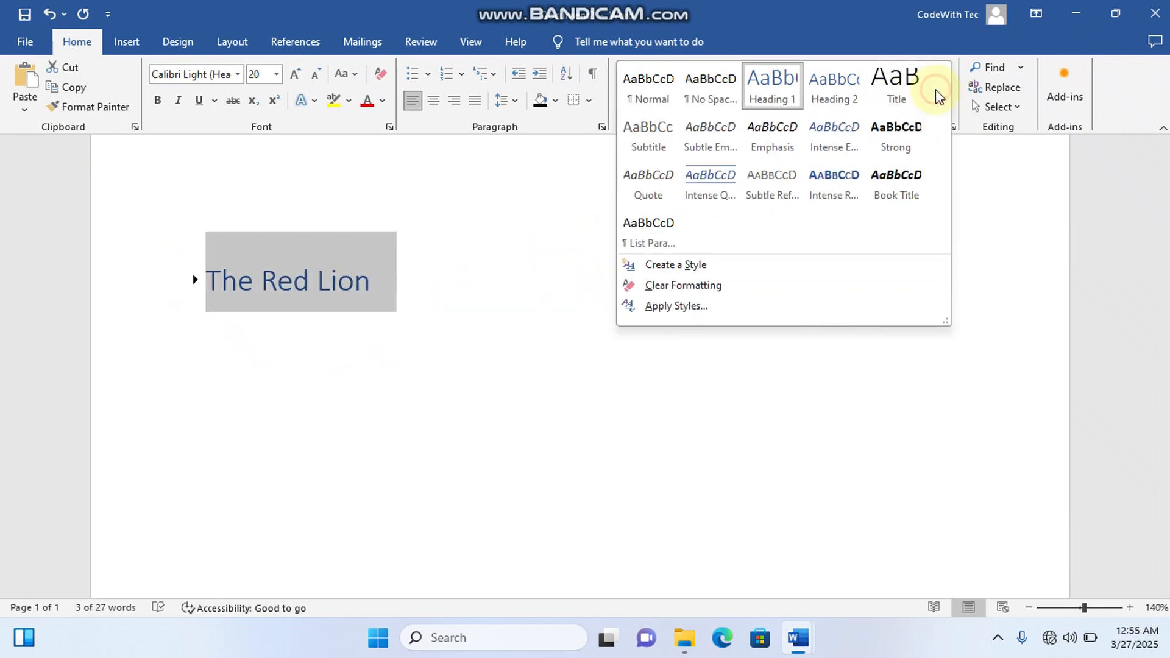
pyautogui.click(660, 265)
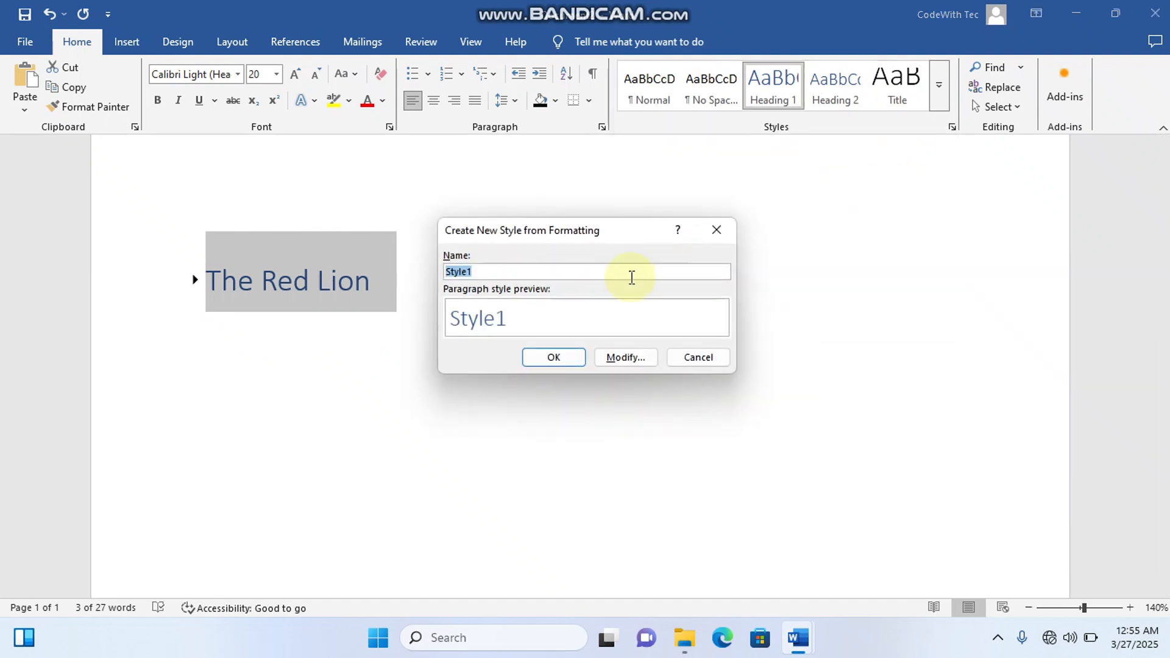
pyautogui.click(531, 273)
pyautogui.press('BackSpace')
pyautogui.press('BackSpace')
pyautogui.press('BackSpace')
pyautogui.press('BackSpace')
pyautogui.press('BackSpace')
pyautogui.press('BackSpace')
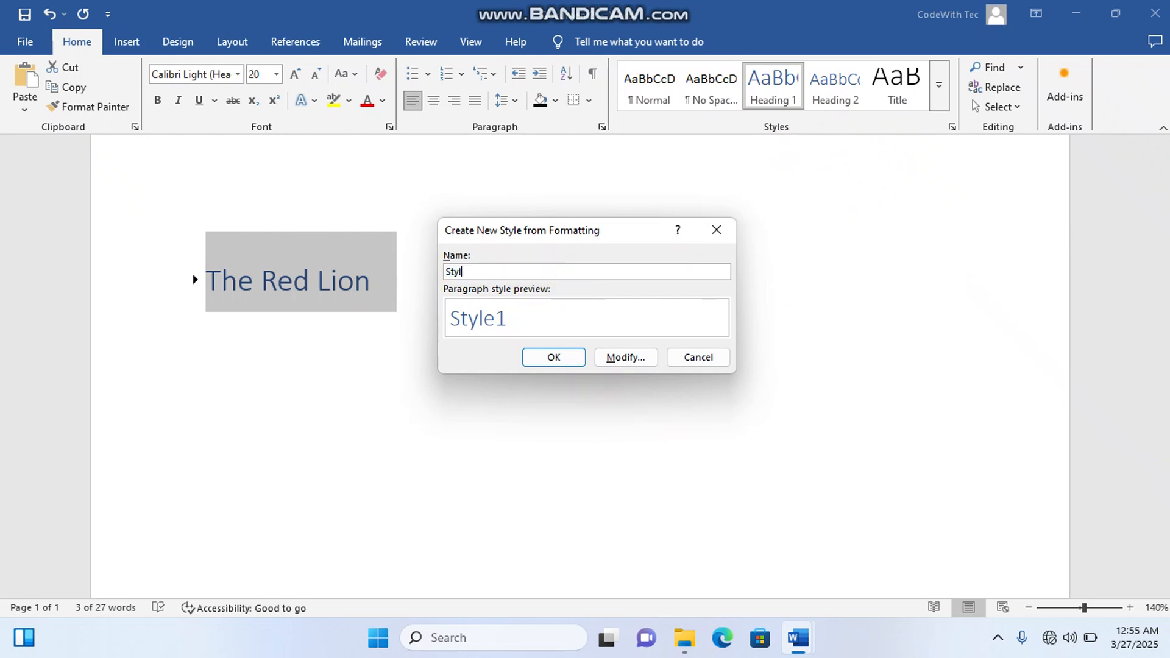
pyautogui.write('The ')
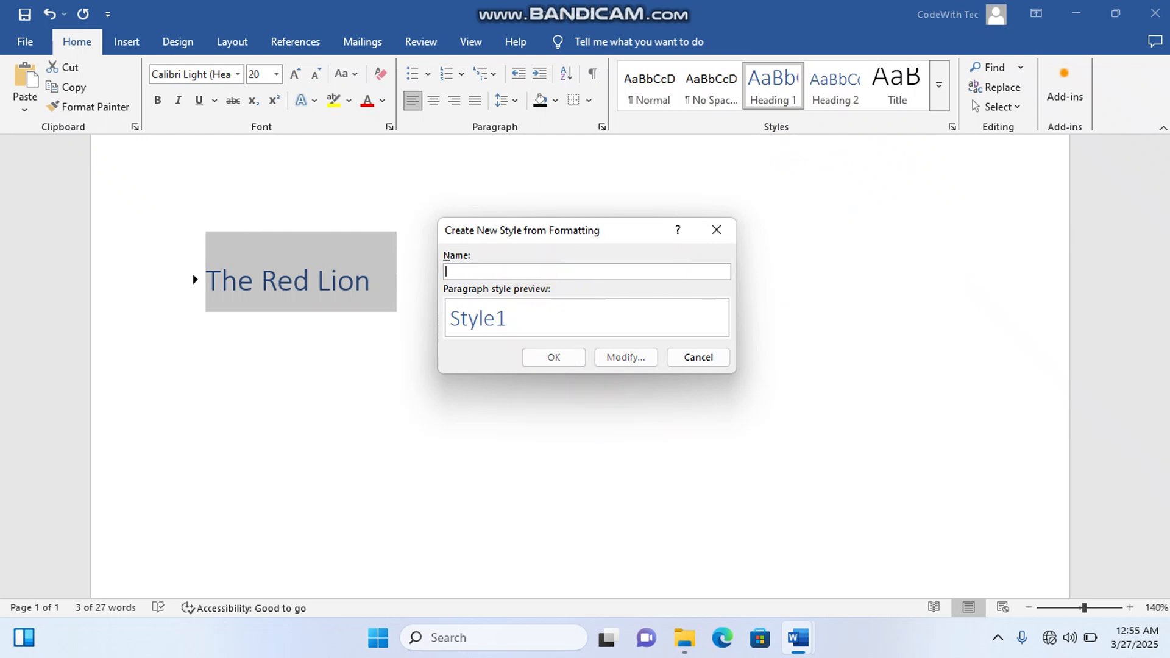
pyautogui.write('Blue')
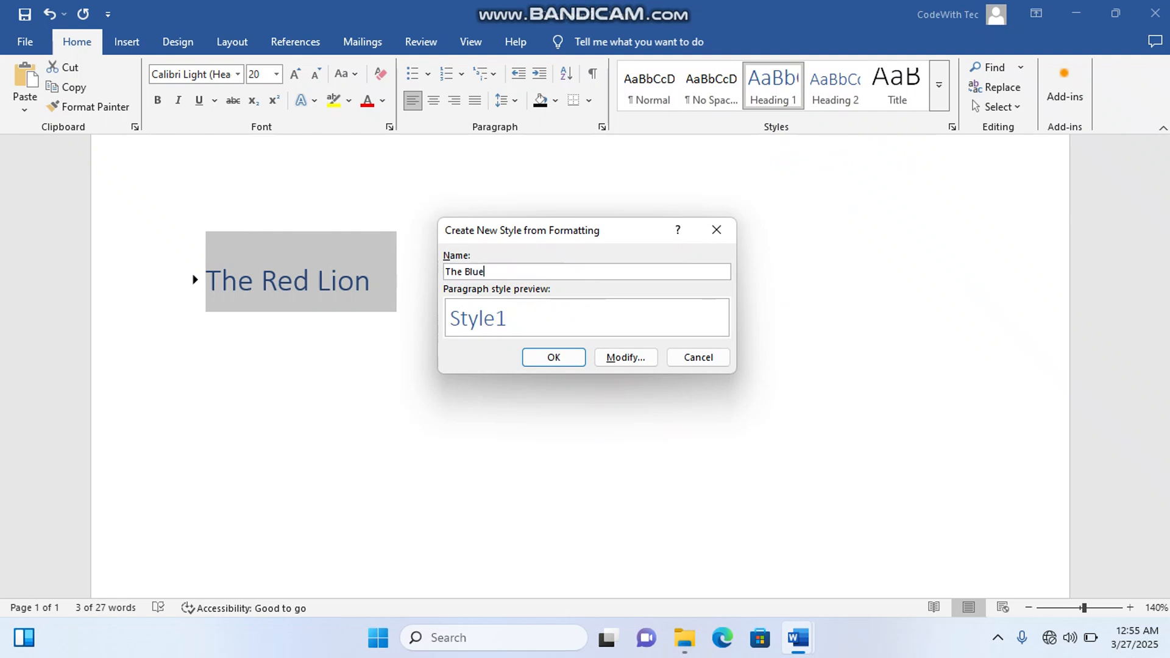
pyautogui.write(' Lion')
pyautogui.press('Tab')
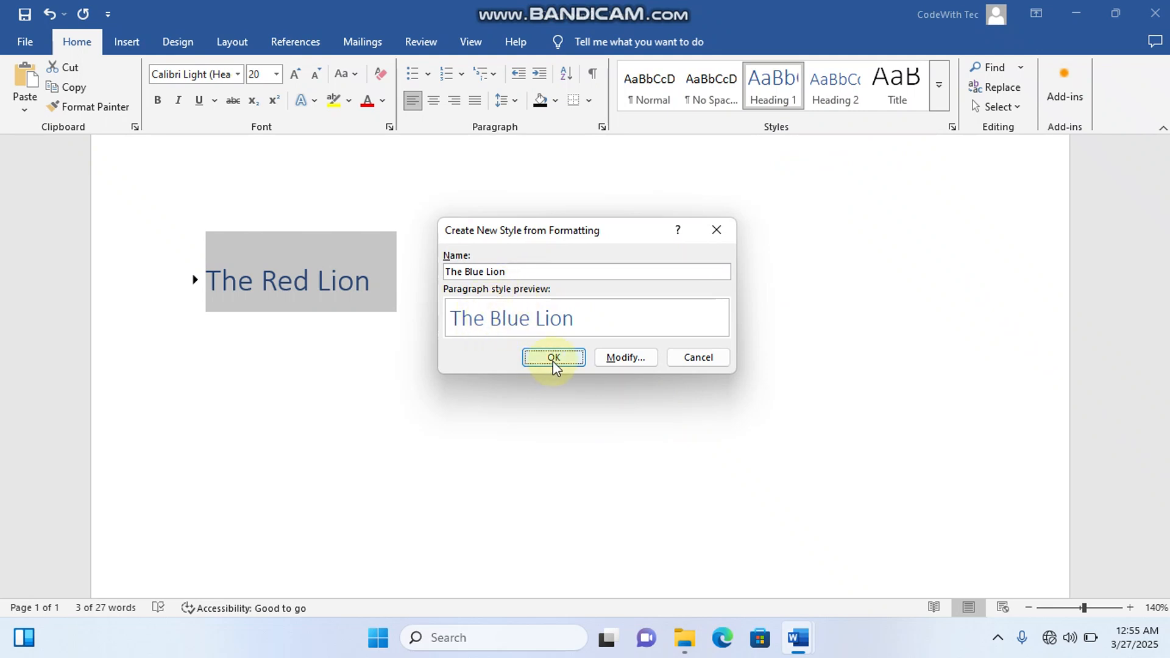
# - Change the type of the new "The Blue Lion" style to Character and set its font to Algerian
pyautogui.click(621, 357)
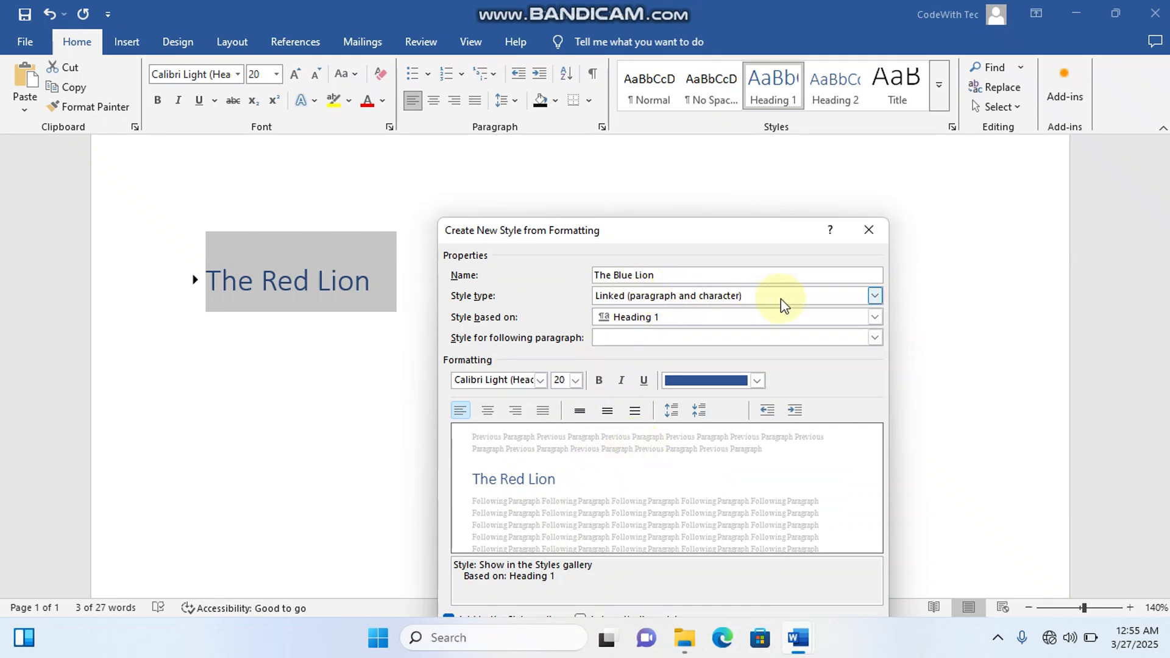
pyautogui.click(875, 297)
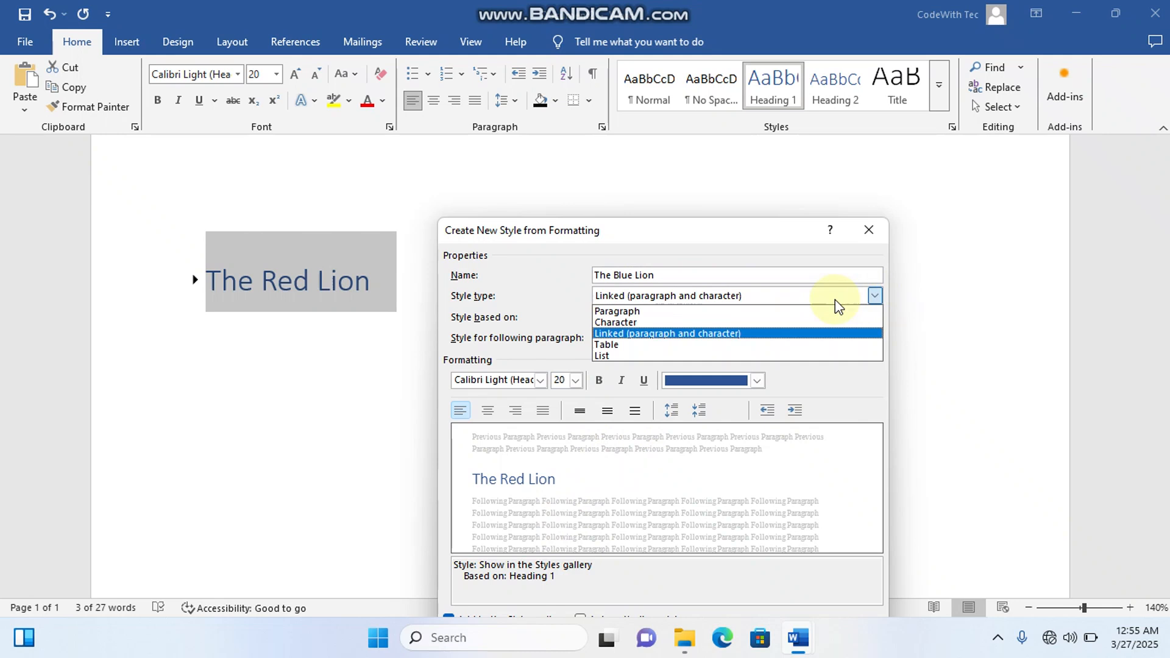
pyautogui.click(699, 322)
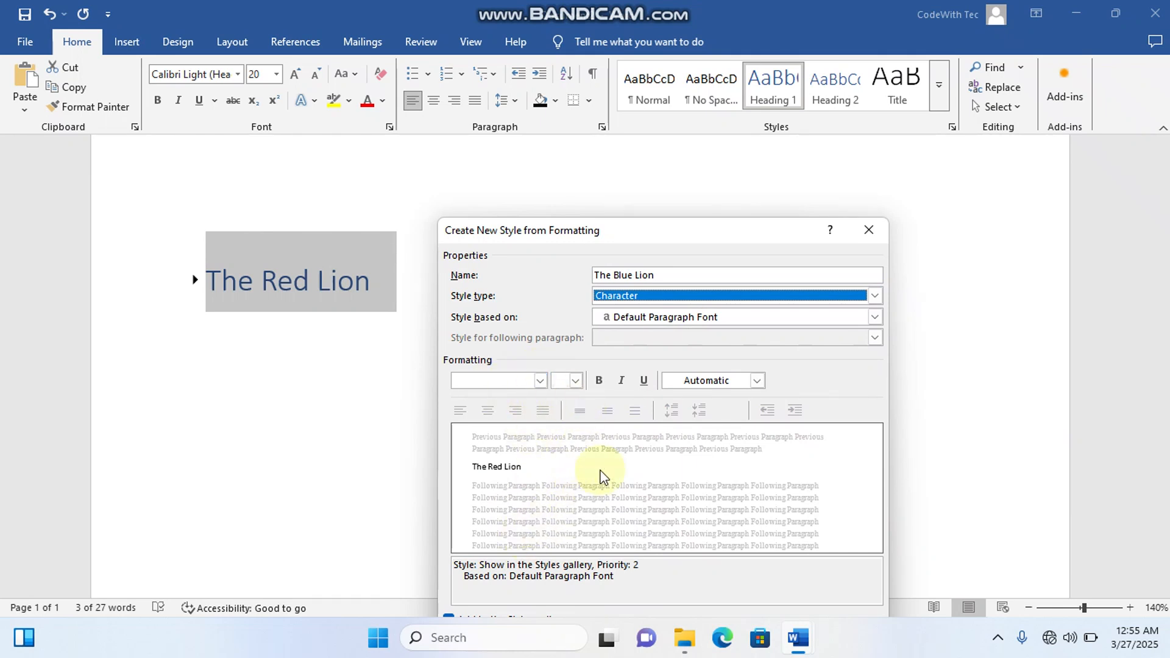
pyautogui.click(540, 379)
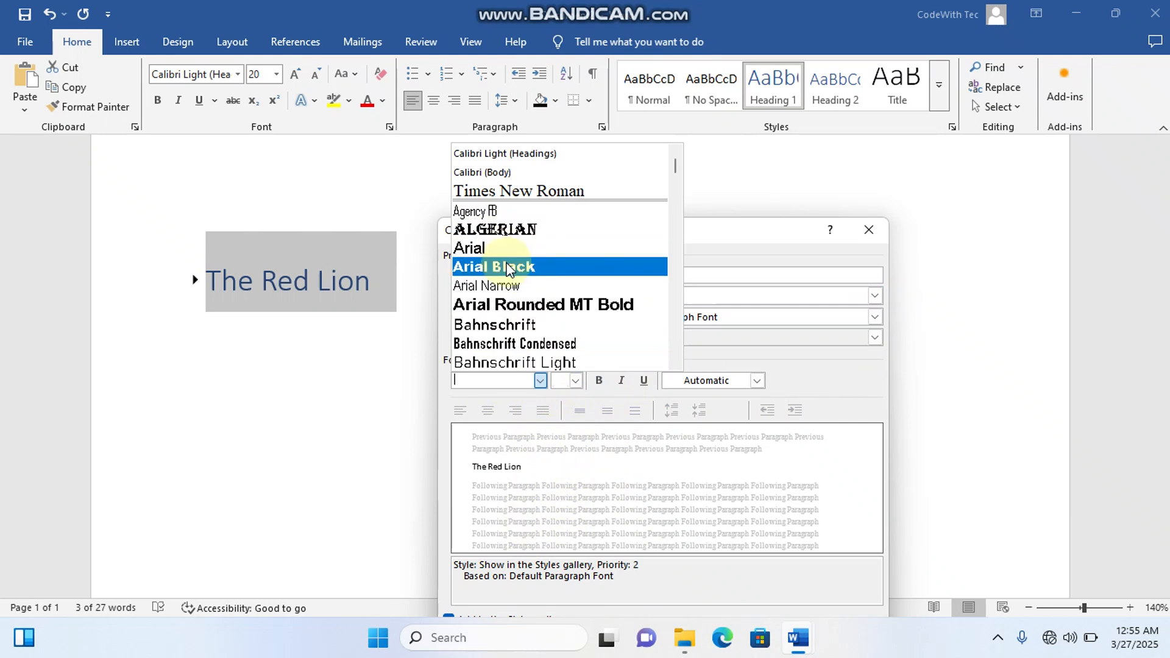
pyautogui.click(520, 304)
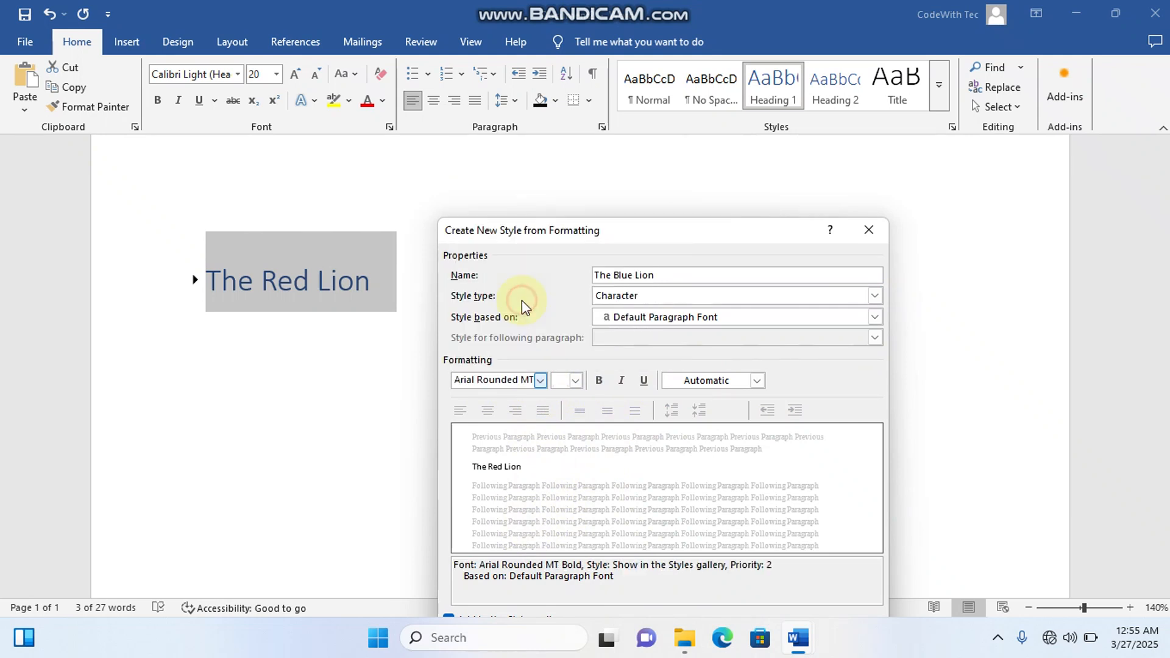
pyautogui.click(540, 379)
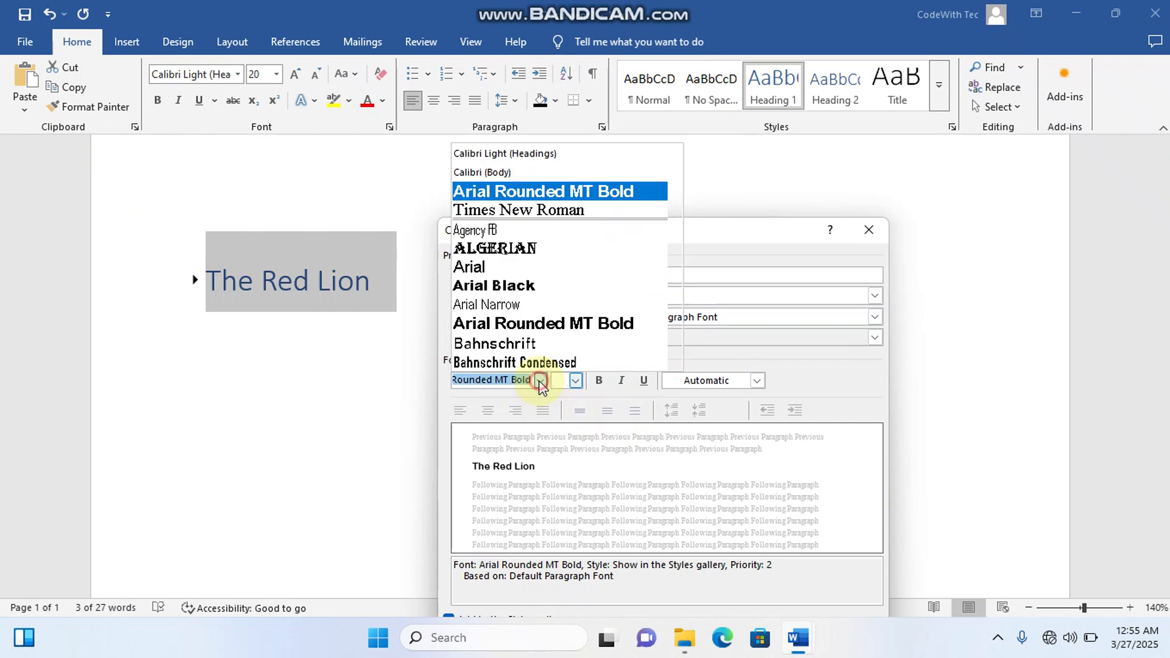
pyautogui.click(517, 248)
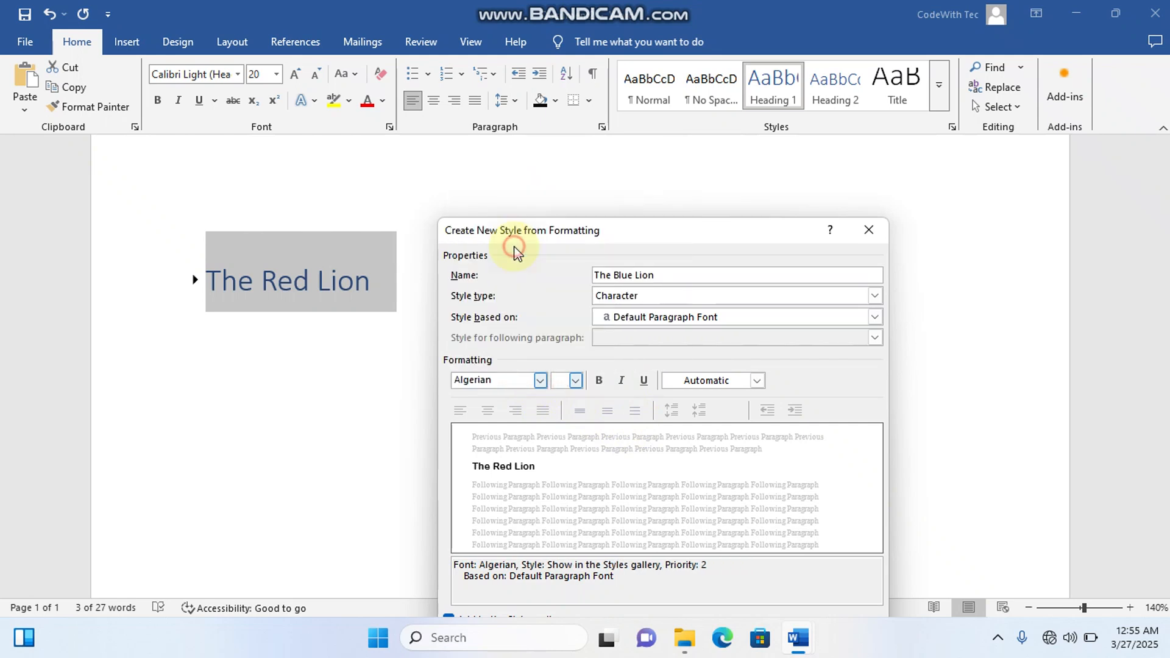
# - Add bold, italic and underline to "The Blue Lion" style and create it for this document
pyautogui.click(599, 380)
pyautogui.click(621, 380)
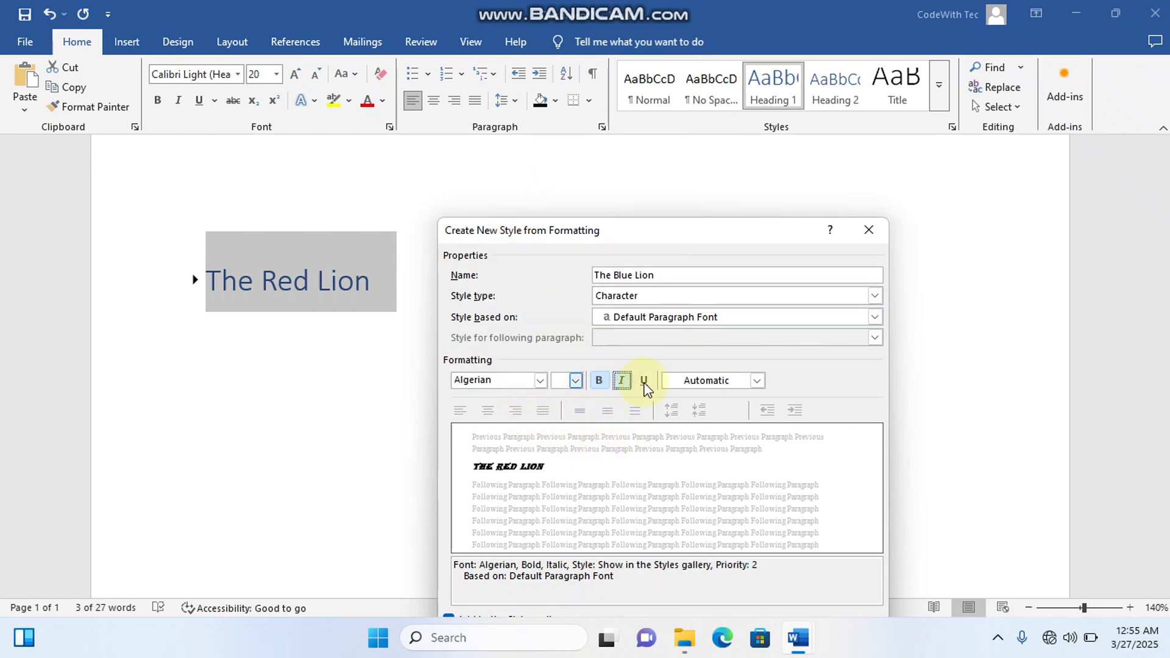
pyautogui.click(644, 380)
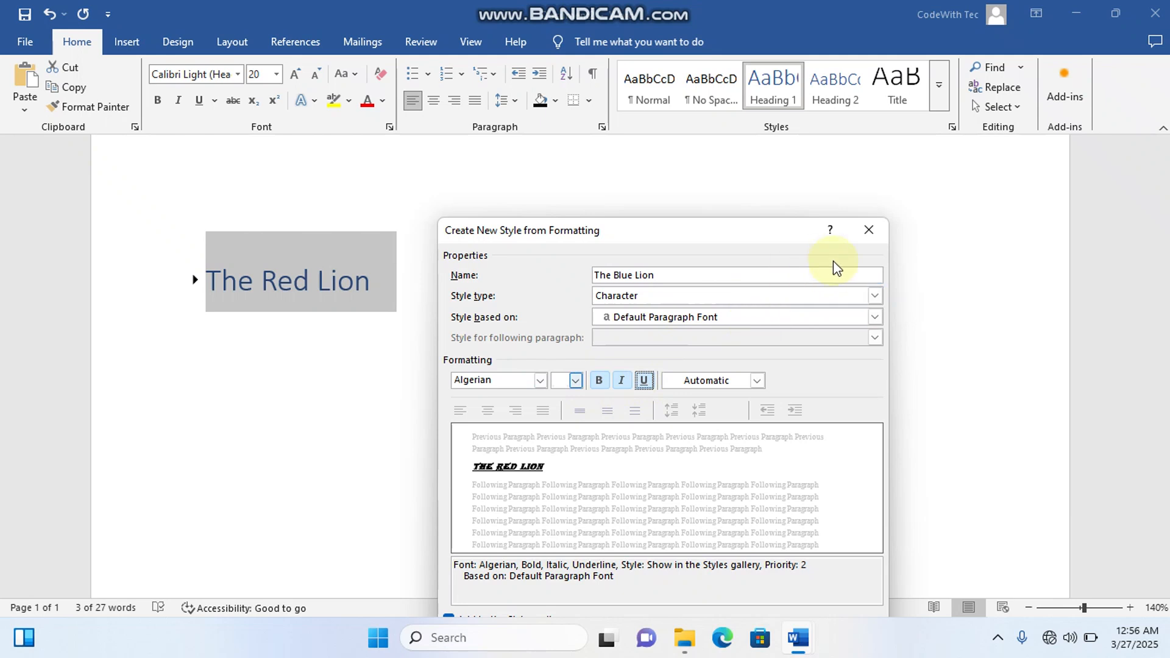
pyautogui.moveTo(788, 239); pyautogui.dragTo(766, 160)
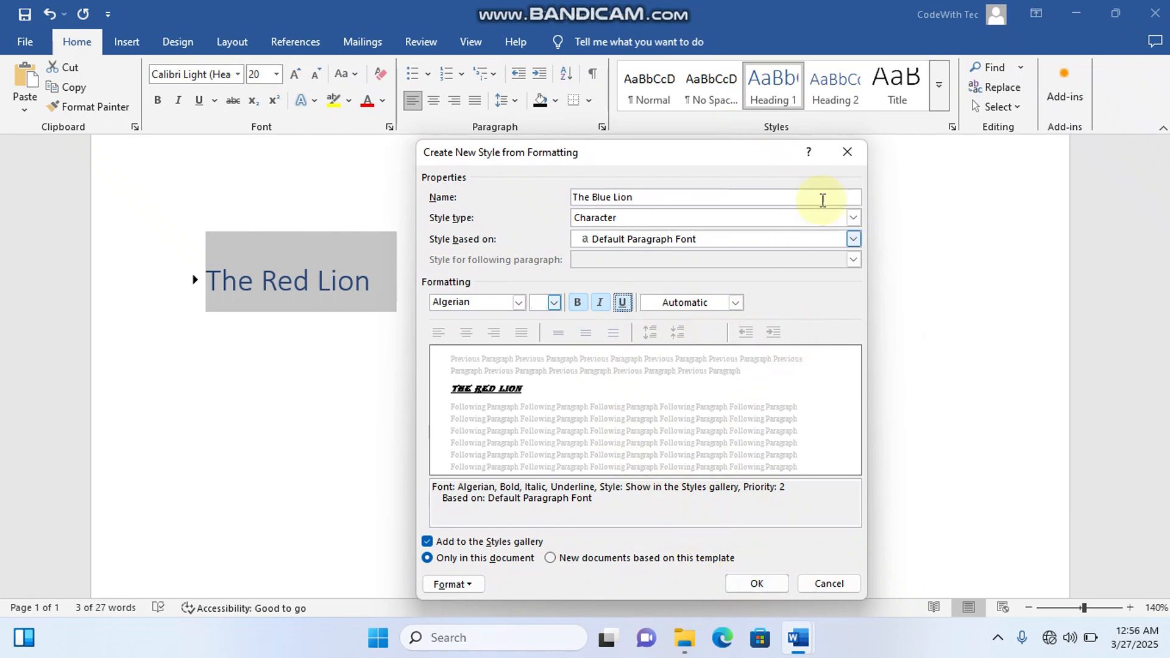
pyautogui.click(758, 583)
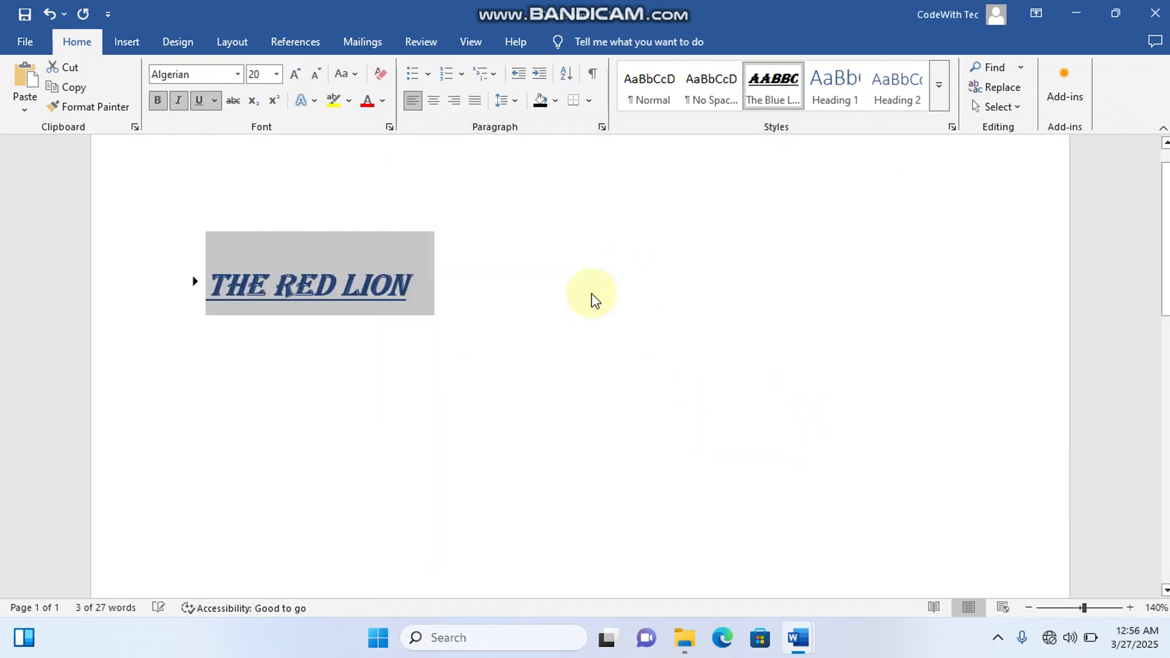
# - Deselect the restyled heading, expand its body text and collapse it again
pyautogui.click(418, 277)
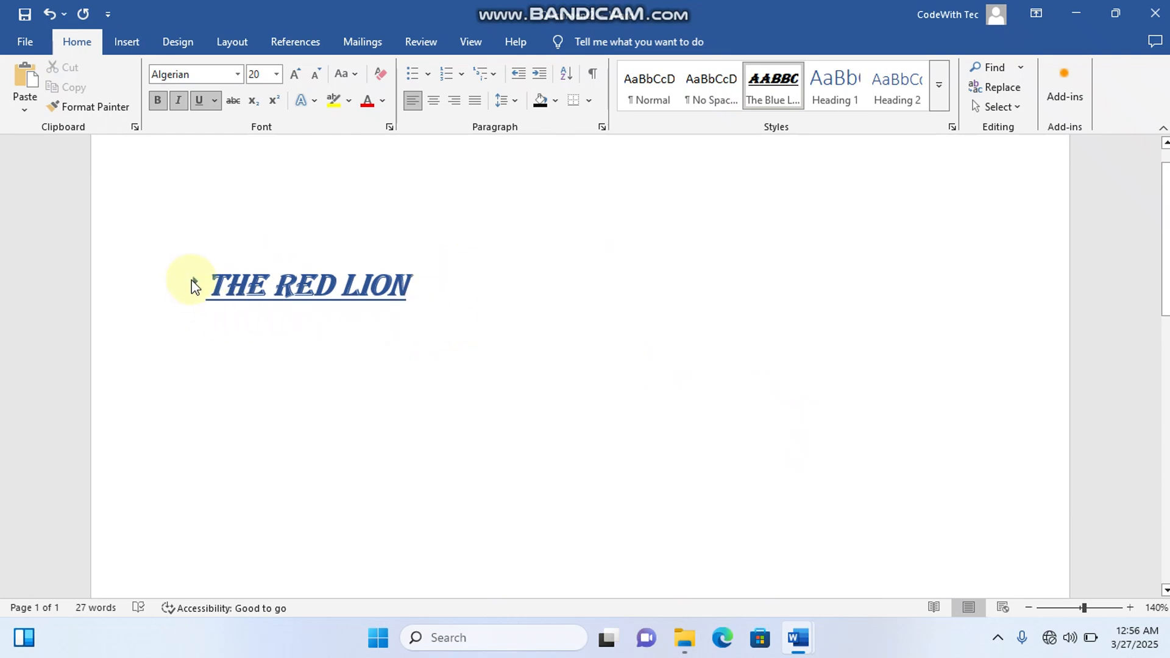
pyautogui.click(193, 285)
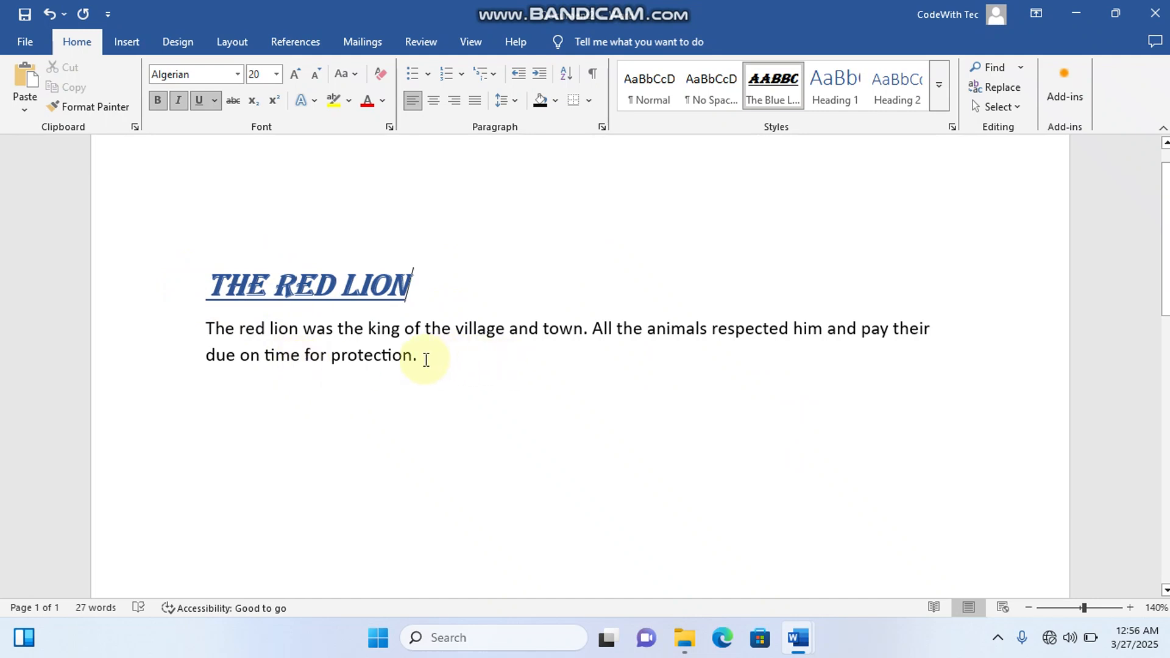
pyautogui.click(194, 285)
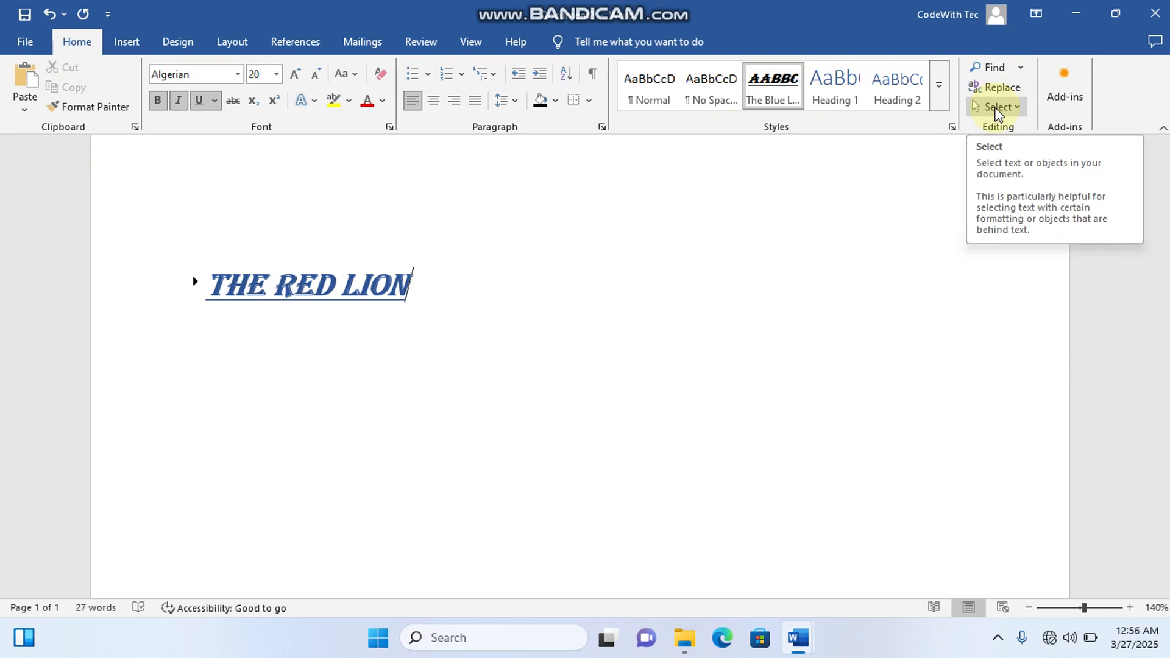
# - Search the document for the word "Lion"
pyautogui.click(1021, 70)
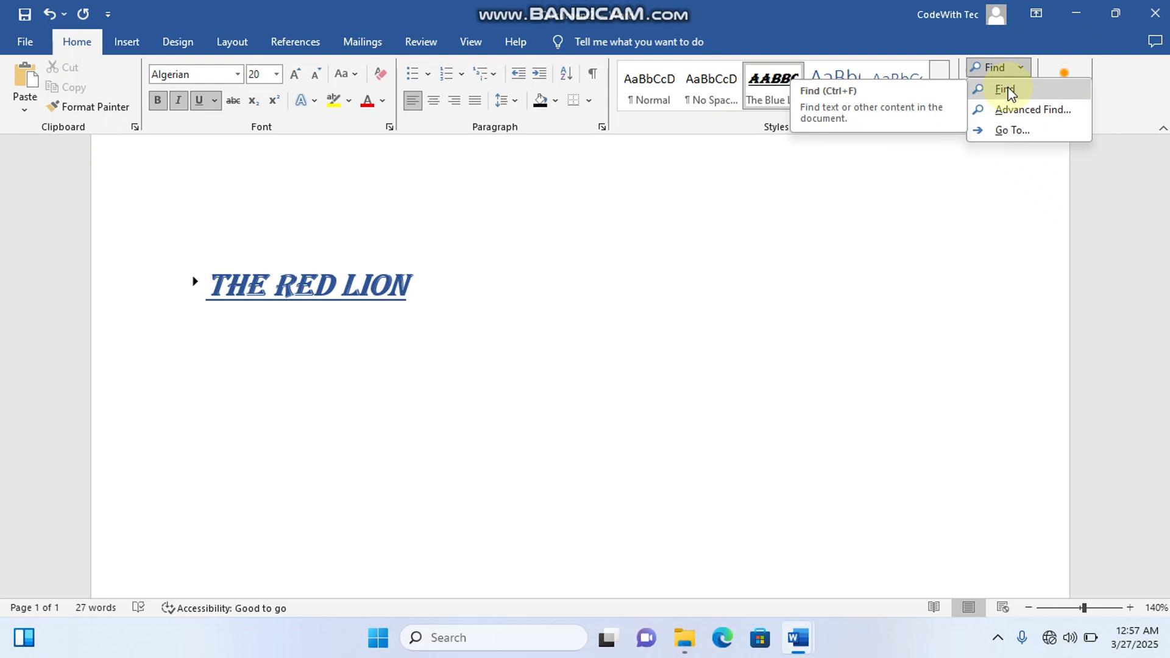
pyautogui.click(1008, 91)
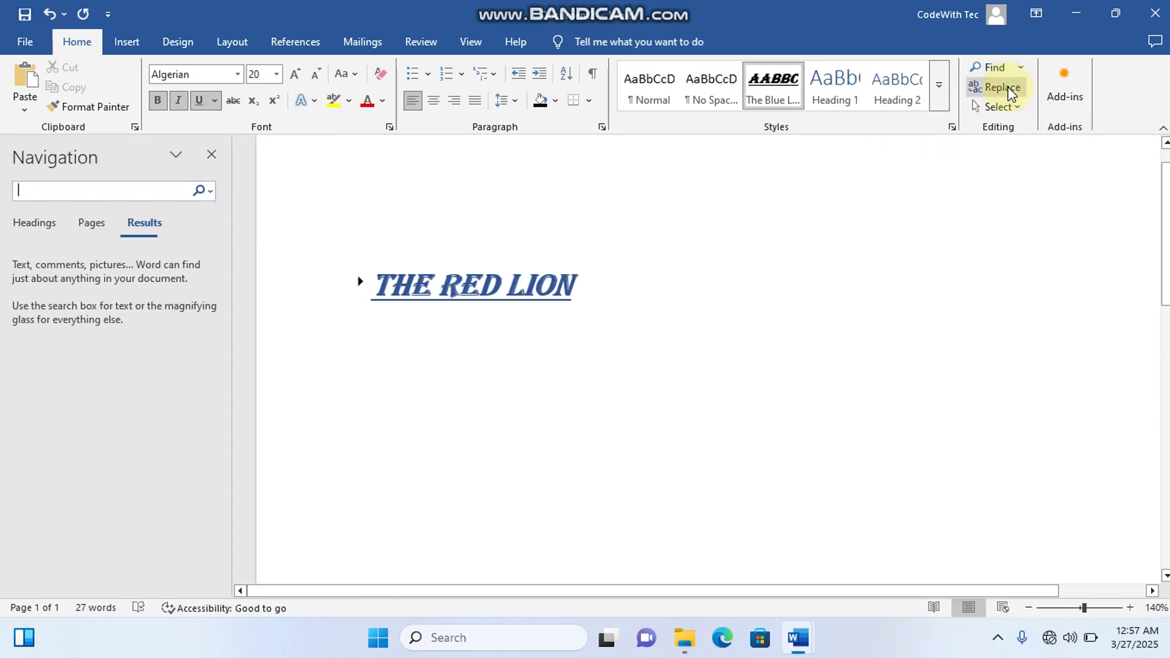
pyautogui.click(104, 187)
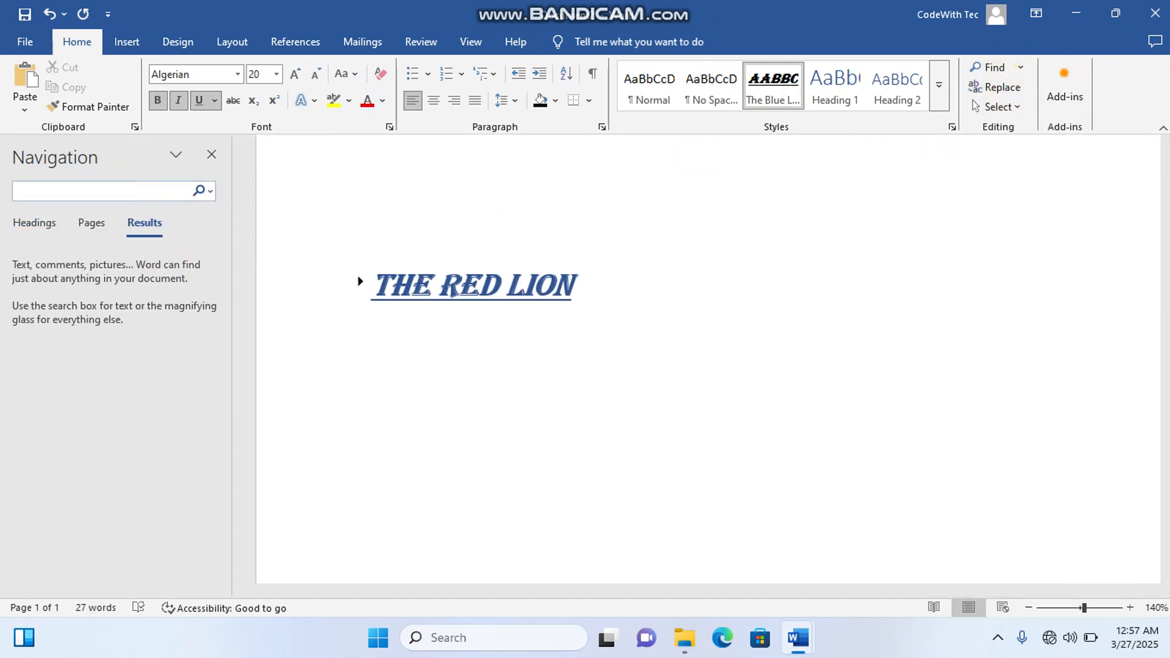
pyautogui.write('lion')
pyautogui.press('BackSpace')
pyautogui.press('BackSpace')
pyautogui.press('BackSpace')
pyautogui.press('BackSpace')
pyautogui.press('BackSpace')
pyautogui.write('Lion')
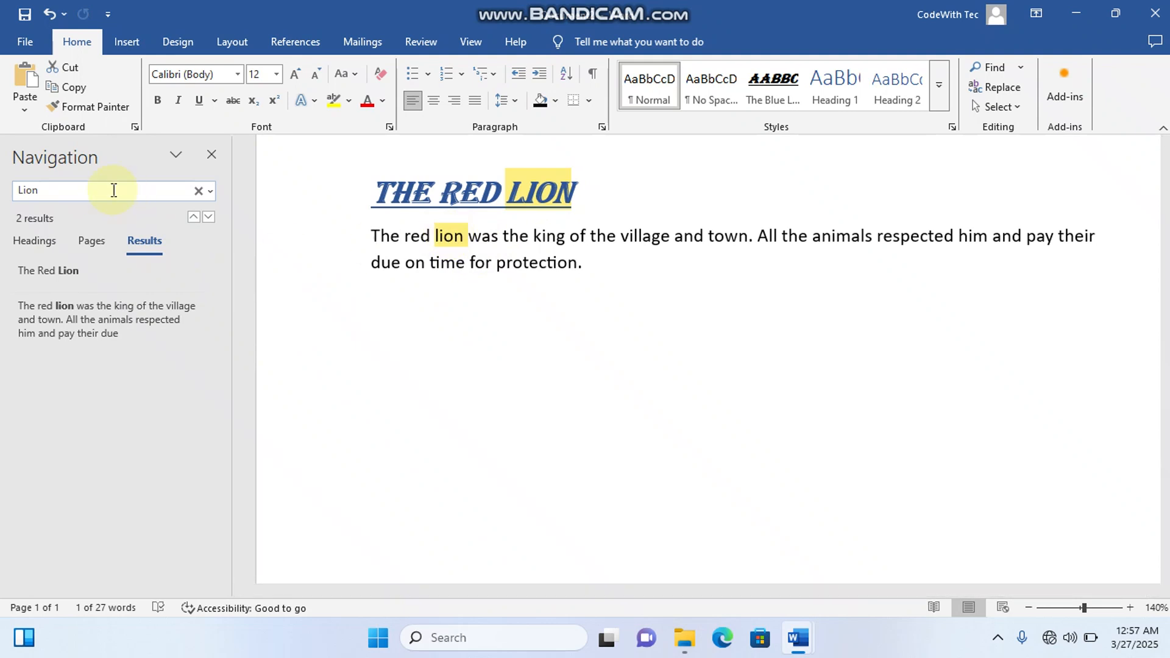
# - Search the document for "king" and check the headings, pages and results views of the search
pyautogui.click(198, 192)
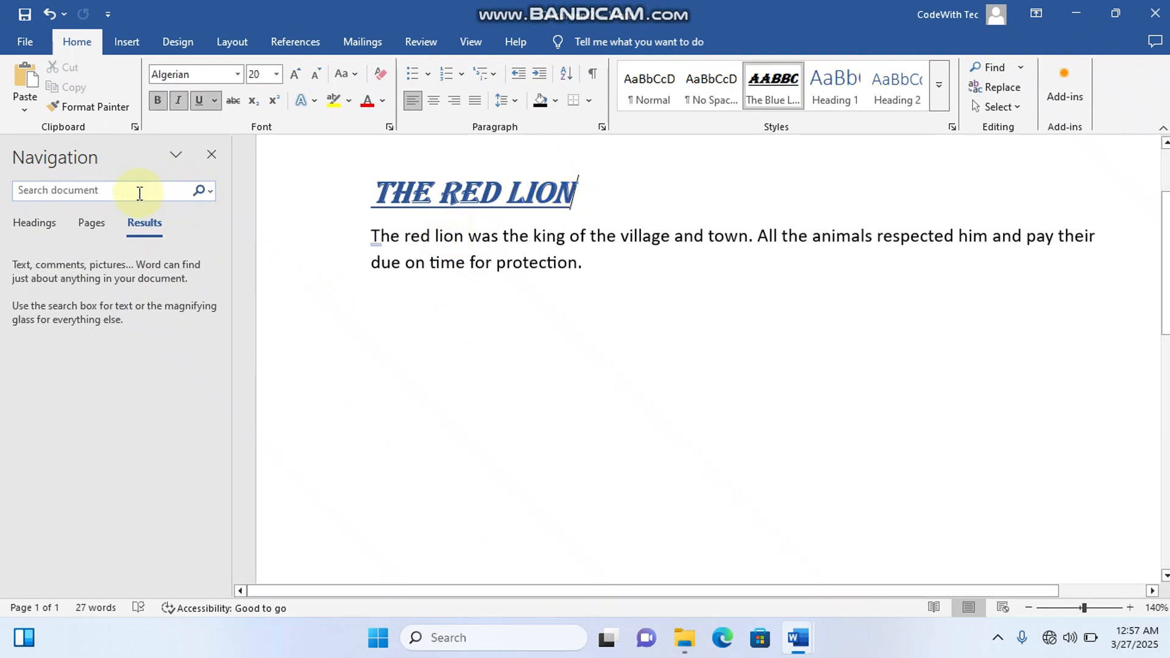
pyautogui.write('king')
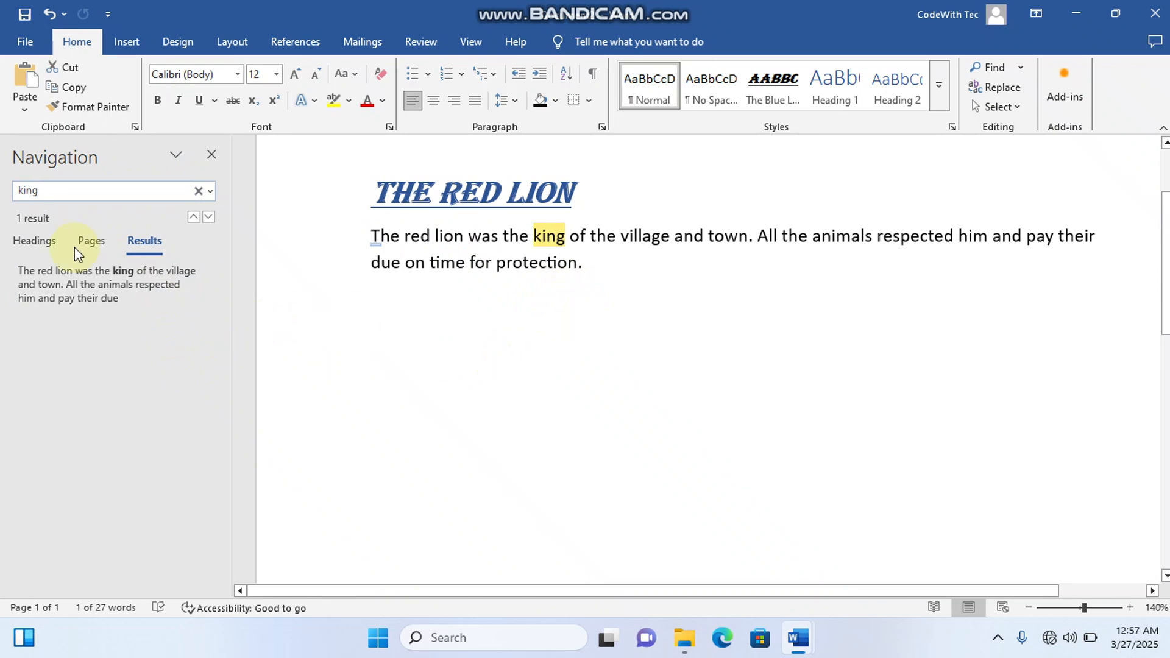
pyautogui.click(50, 242)
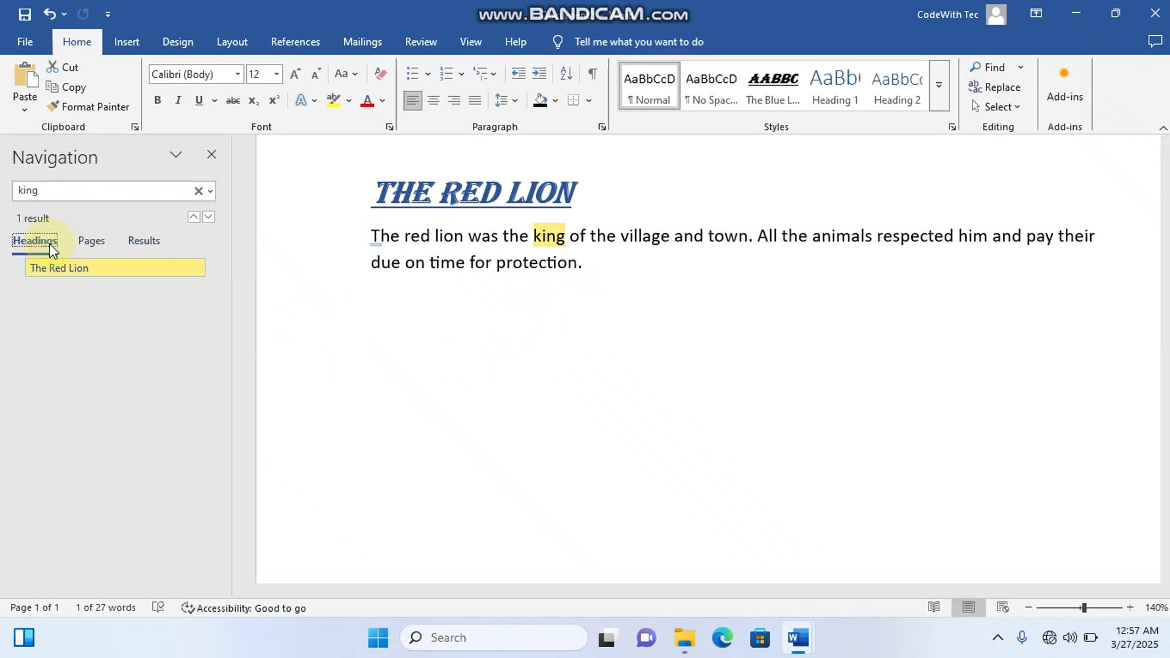
pyautogui.click(102, 242)
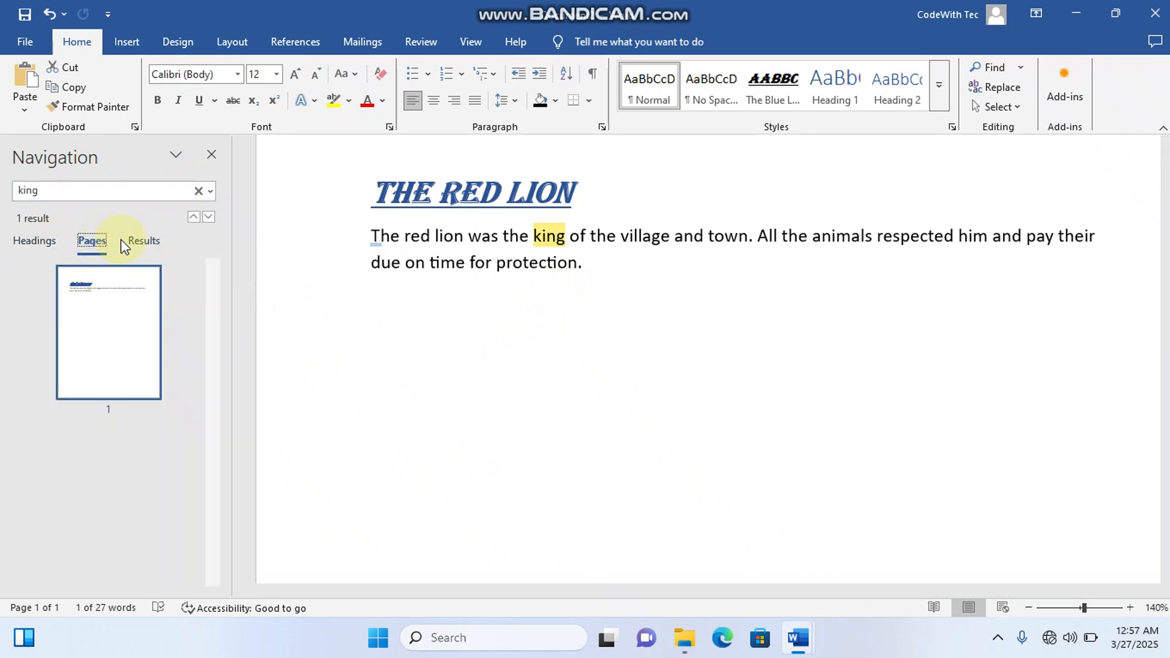
pyautogui.click(138, 243)
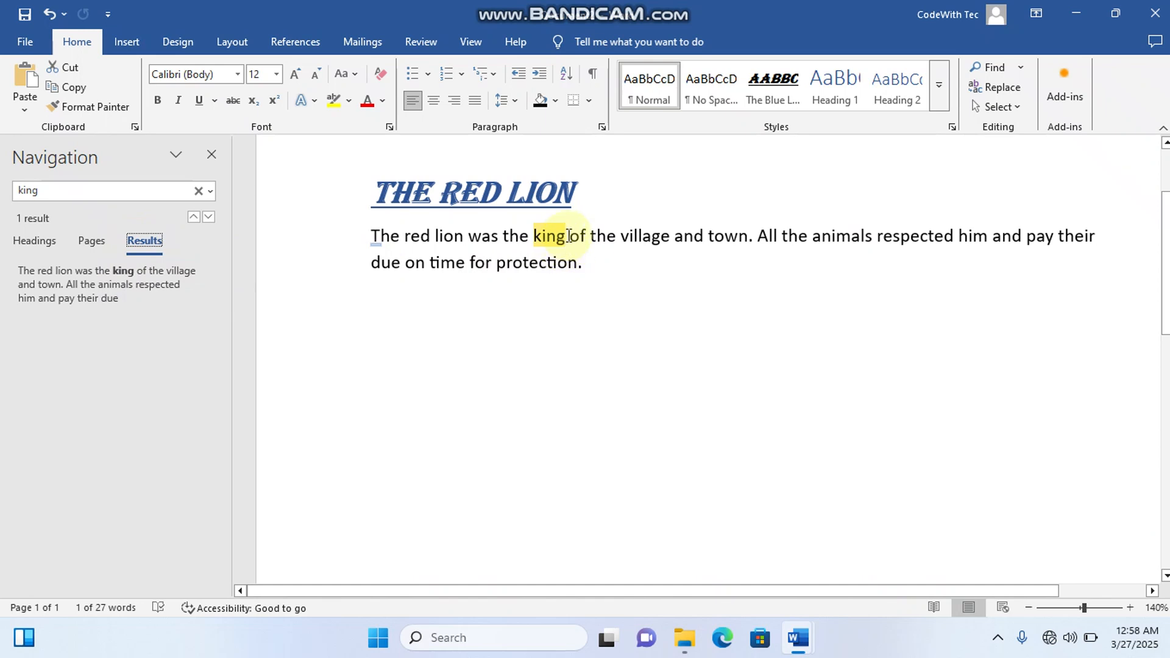
# - Search the document for "village" and close the search
pyautogui.click(197, 192)
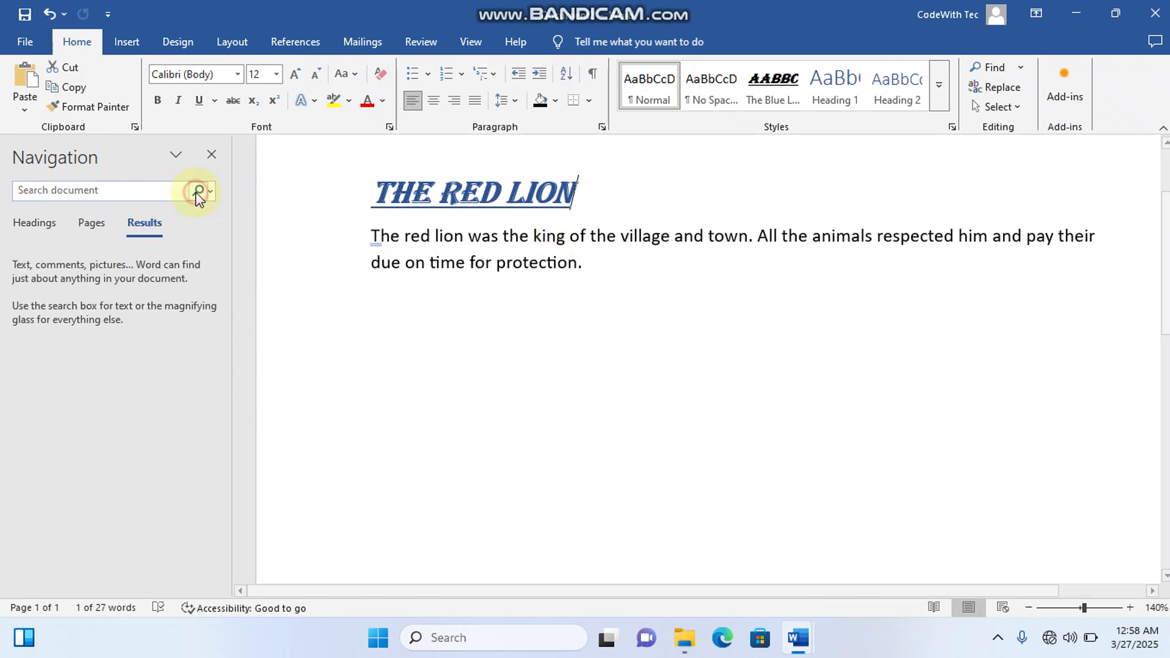
pyautogui.write('village')
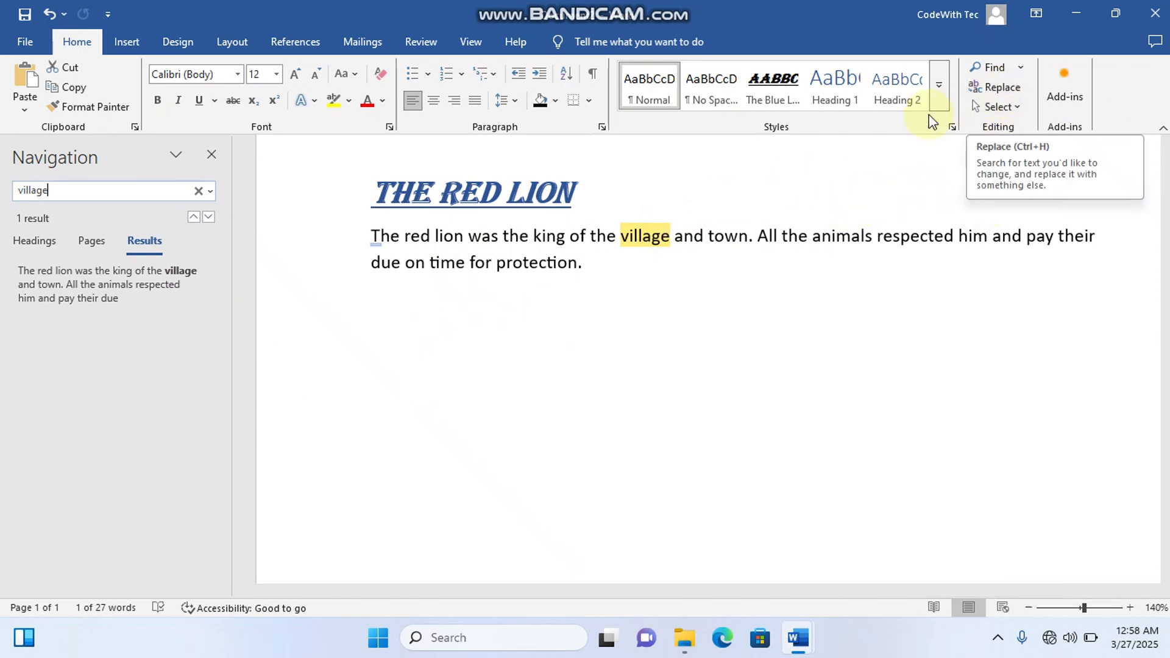
pyautogui.click(211, 157)
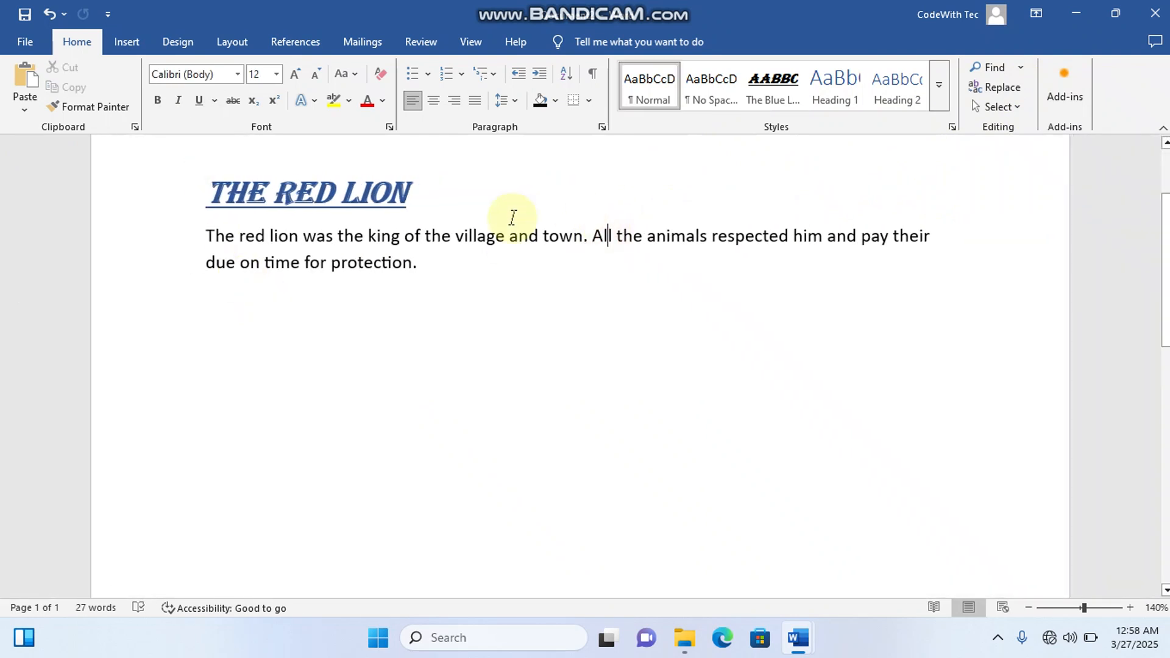
# - Collapse the heading's body text and start a find-and-replace with "Lion" as the text to find
pyautogui.click(195, 188)
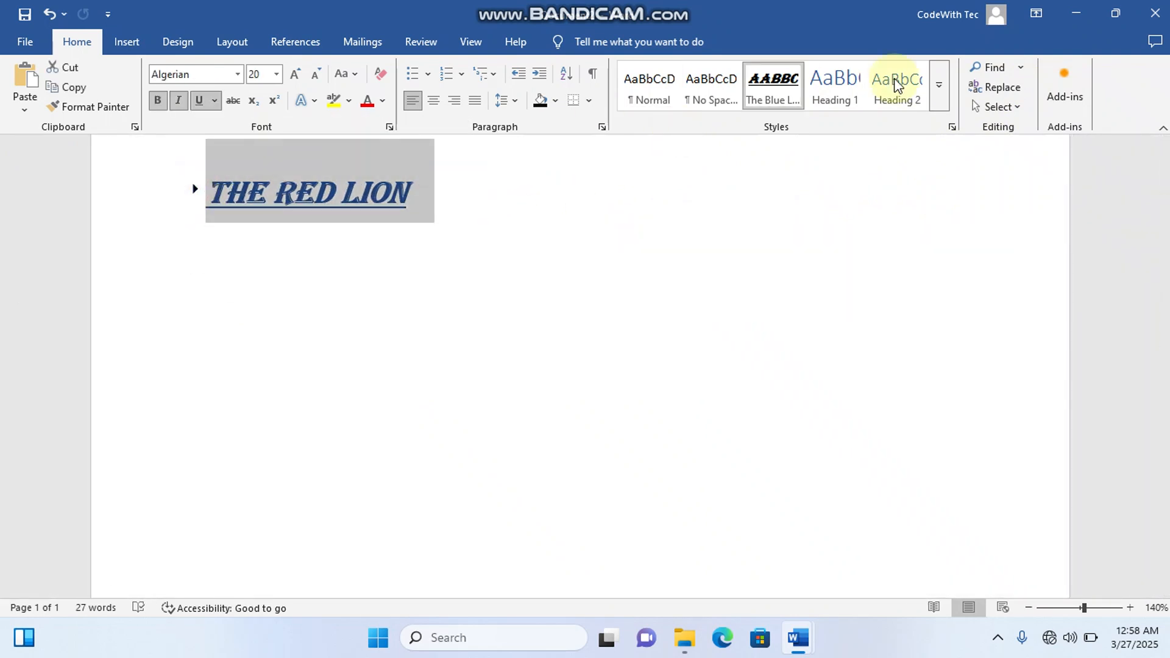
pyautogui.click(1003, 87)
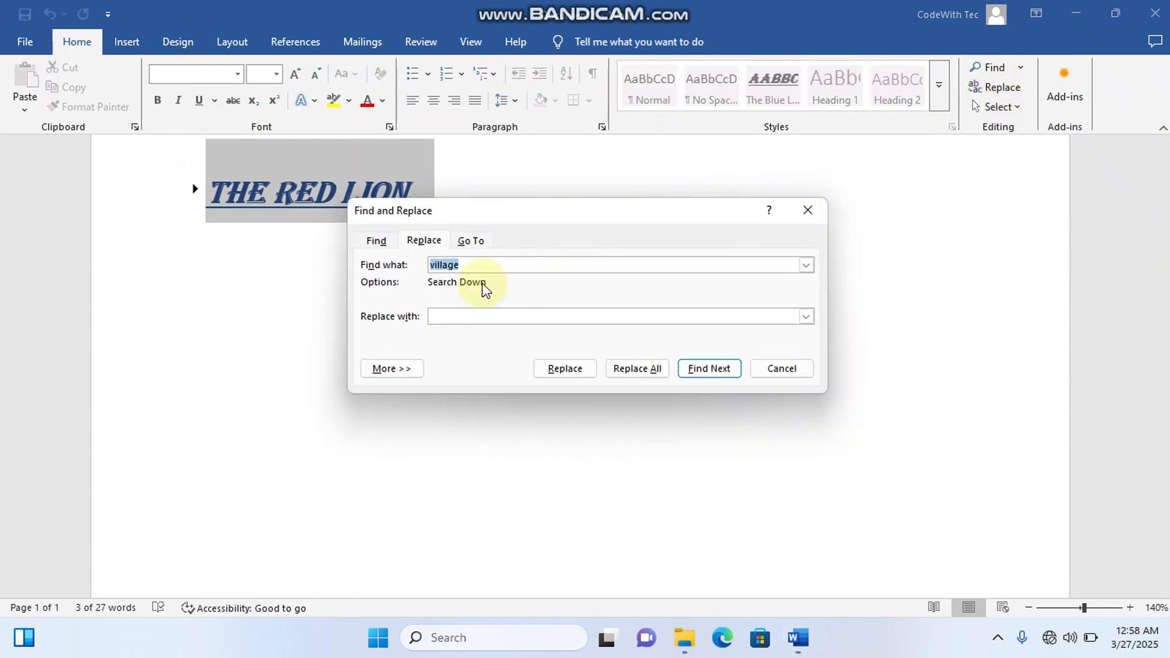
pyautogui.click(489, 266)
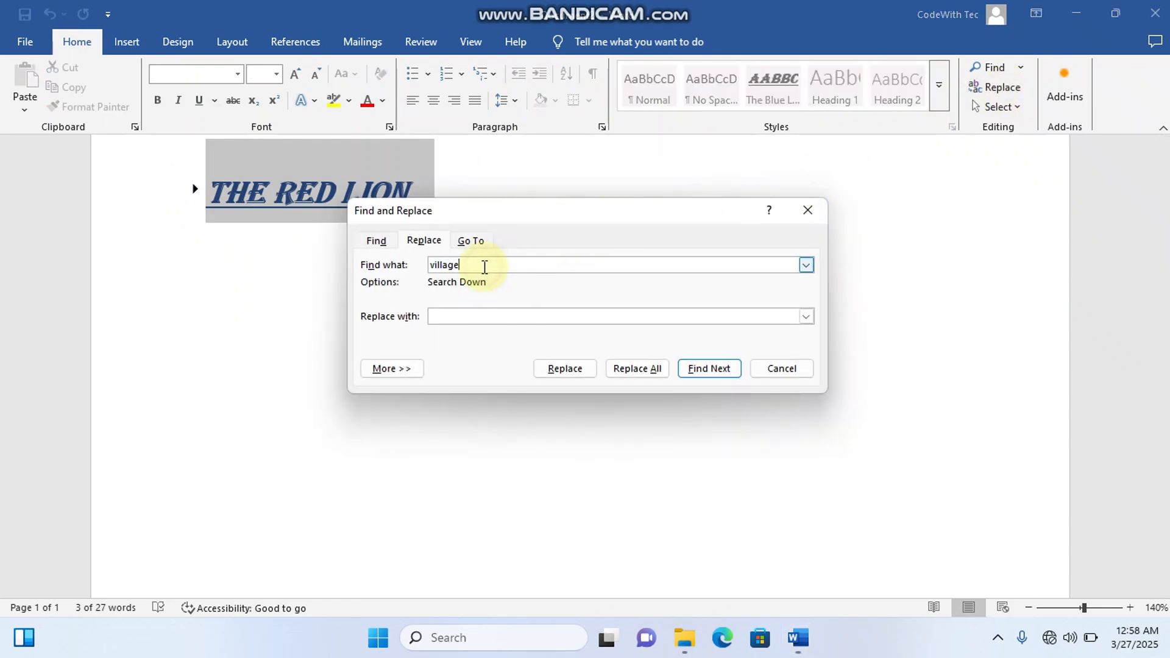
pyautogui.press('BackSpace')
pyautogui.press('BackSpace')
pyautogui.press('BackSpace')
pyautogui.press('BackSpace')
pyautogui.press('BackSpace')
pyautogui.press('BackSpace')
pyautogui.press('BackSpace')
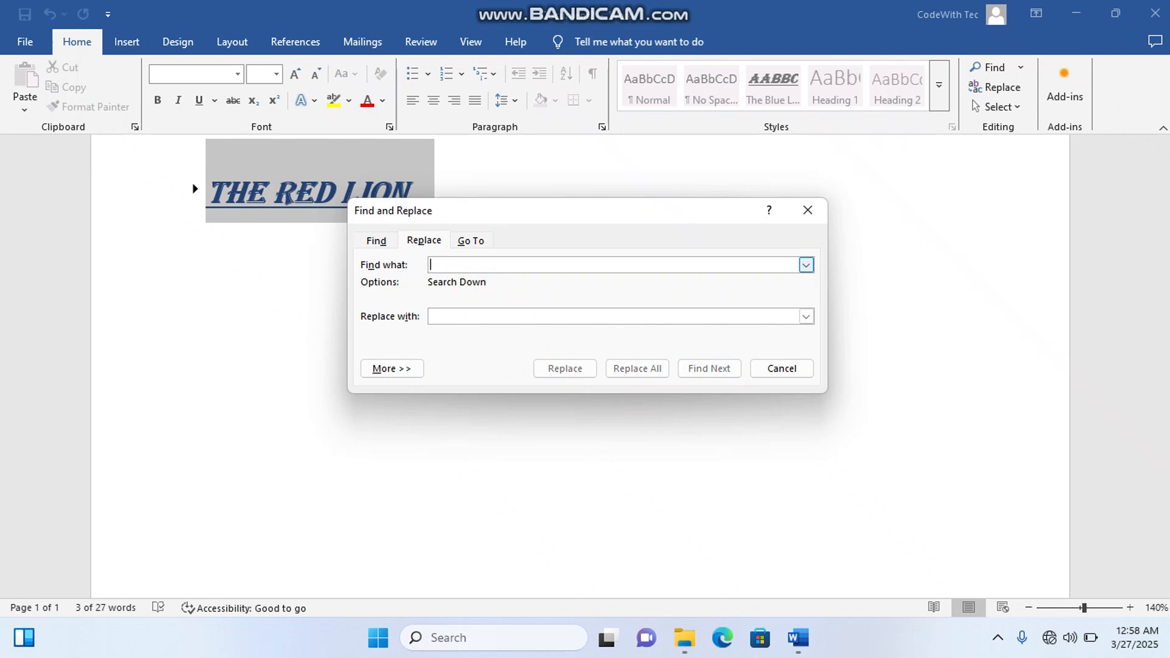
pyautogui.write('Lion')
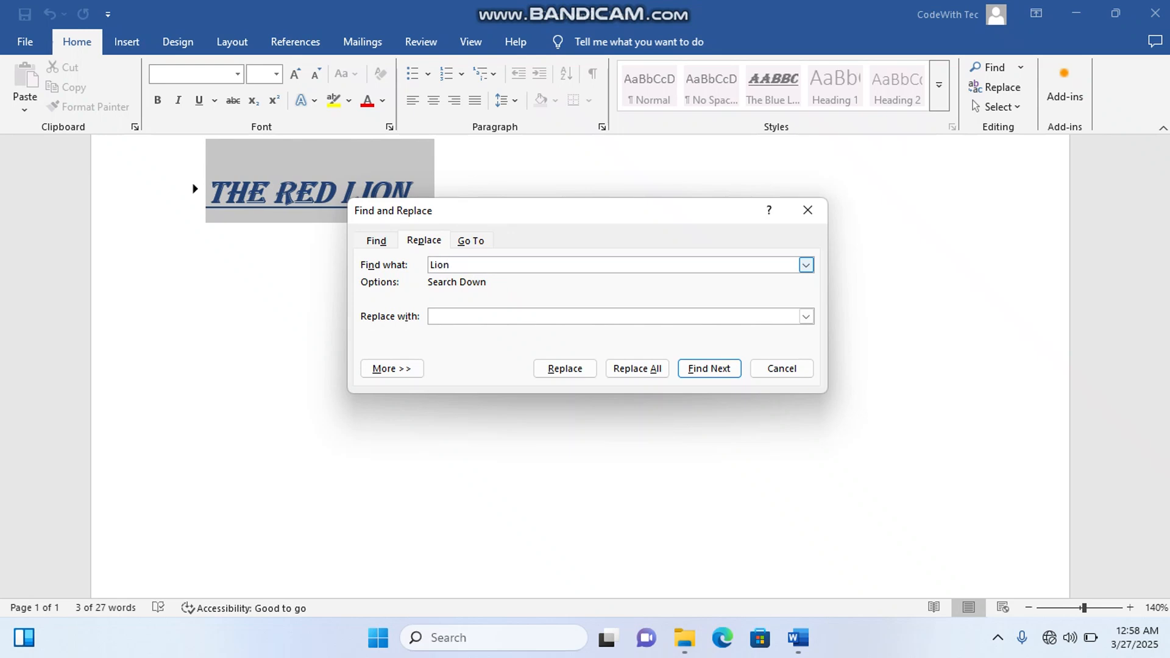
# - Replace every "Lion" with "Chicken" throughout the whole document, including outside the selection, and close the find-and-replace dialog
pyautogui.click(439, 265)
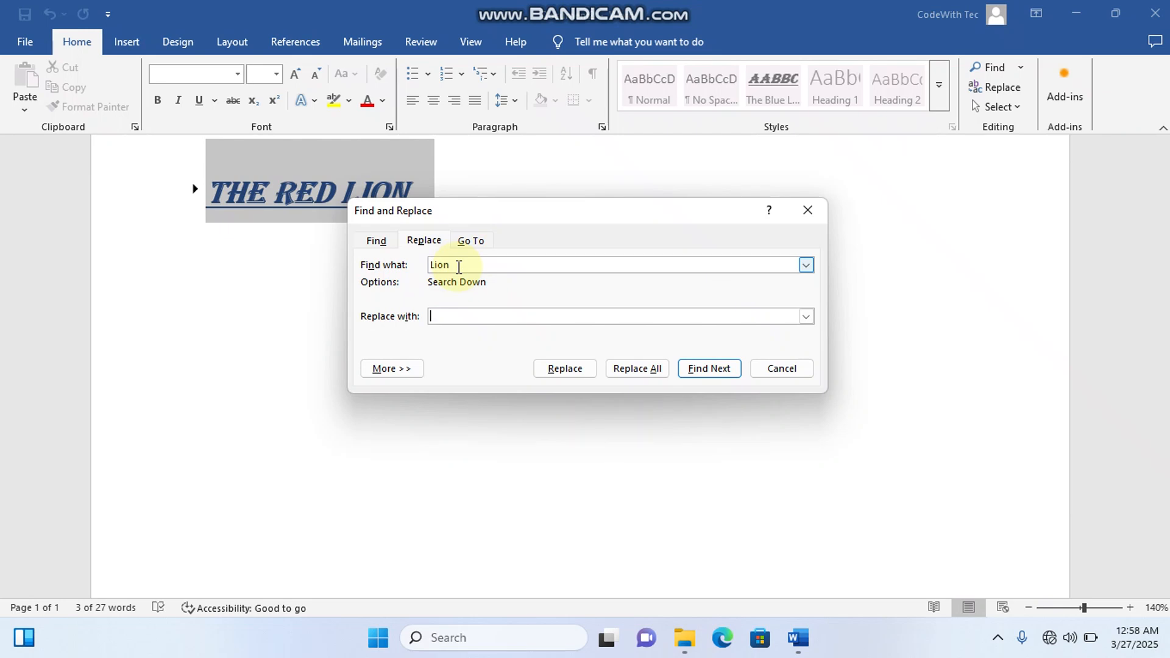
pyautogui.click(453, 267)
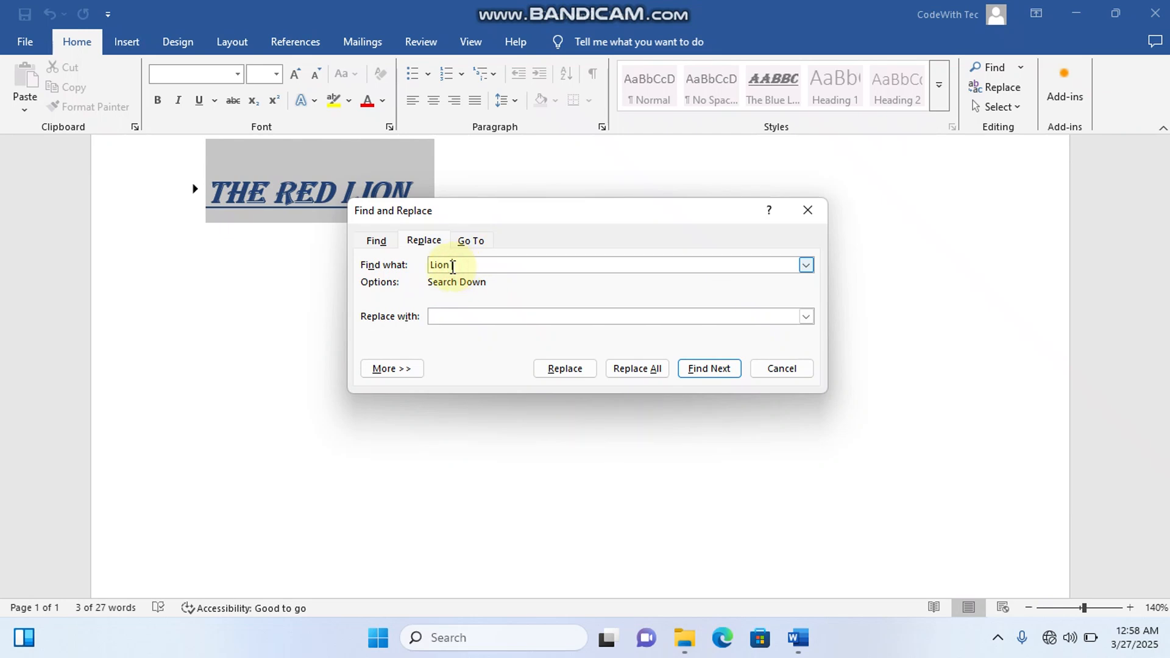
pyautogui.click(442, 317)
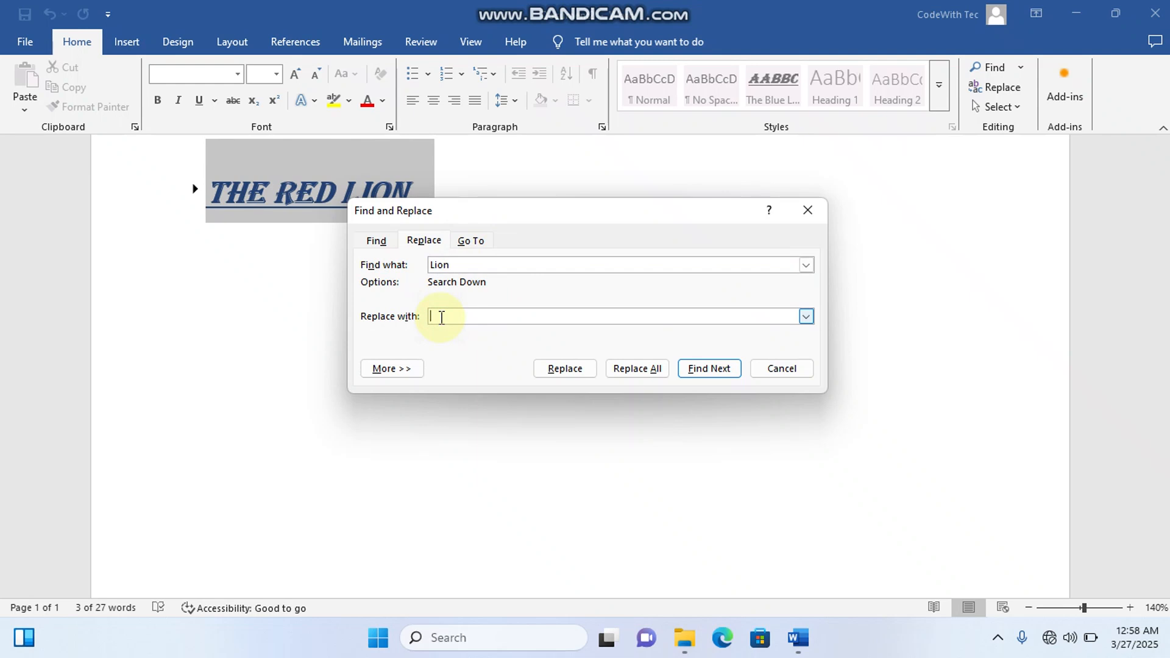
pyautogui.write('Chicken')
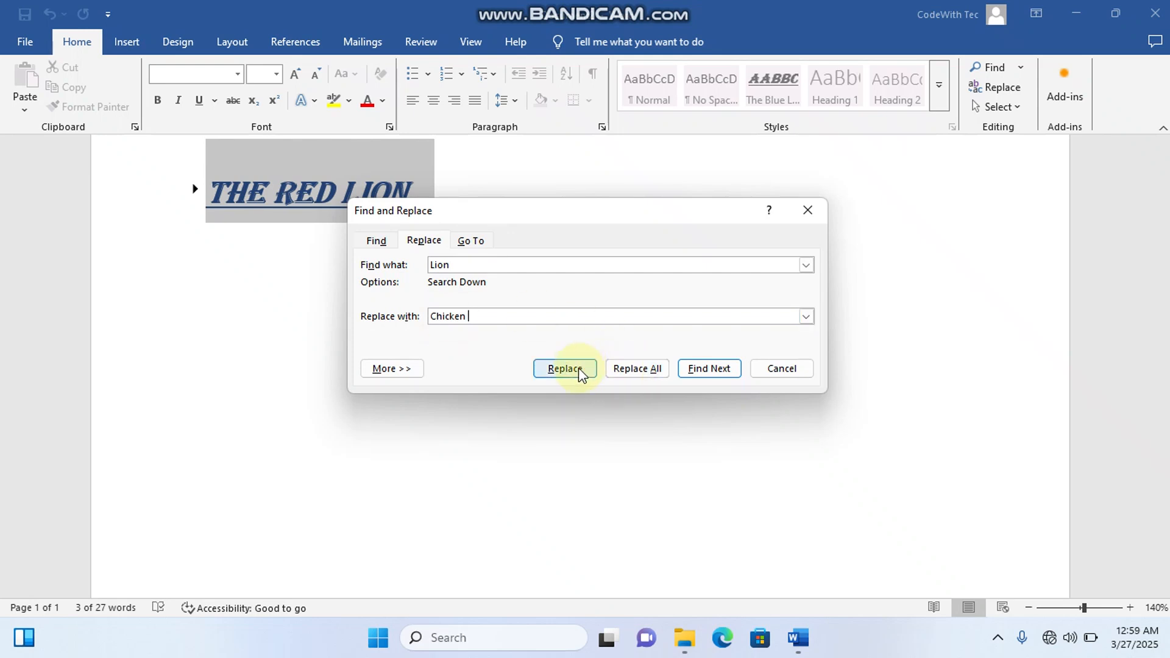
pyautogui.click(650, 372)
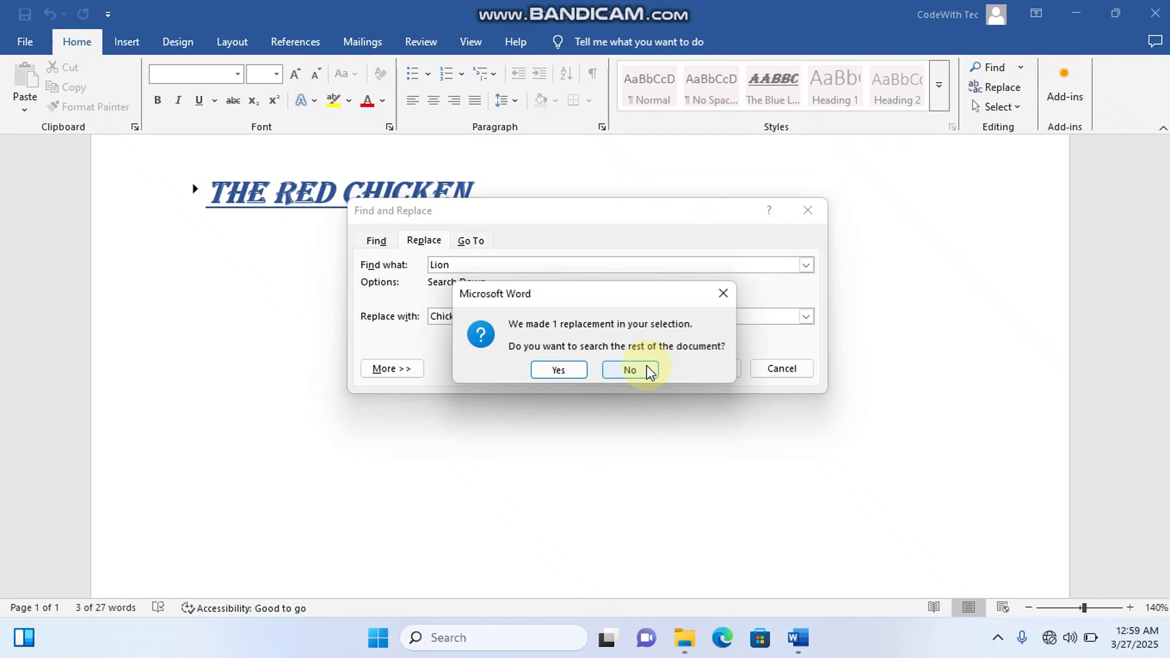
pyautogui.click(558, 374)
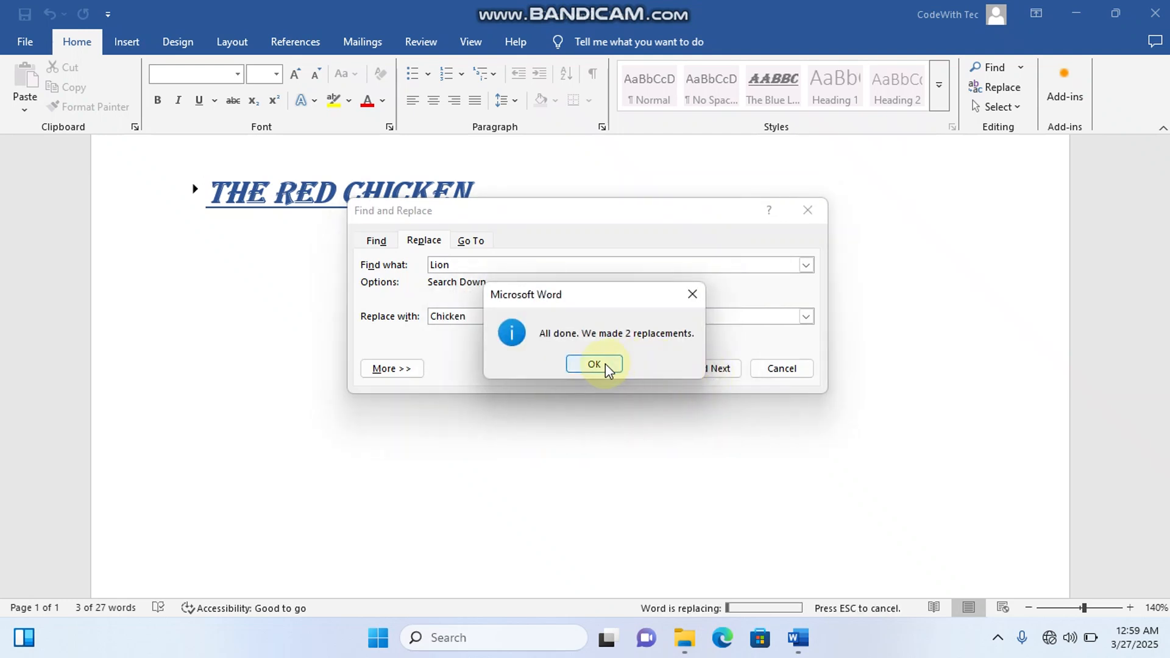
pyautogui.click(601, 365)
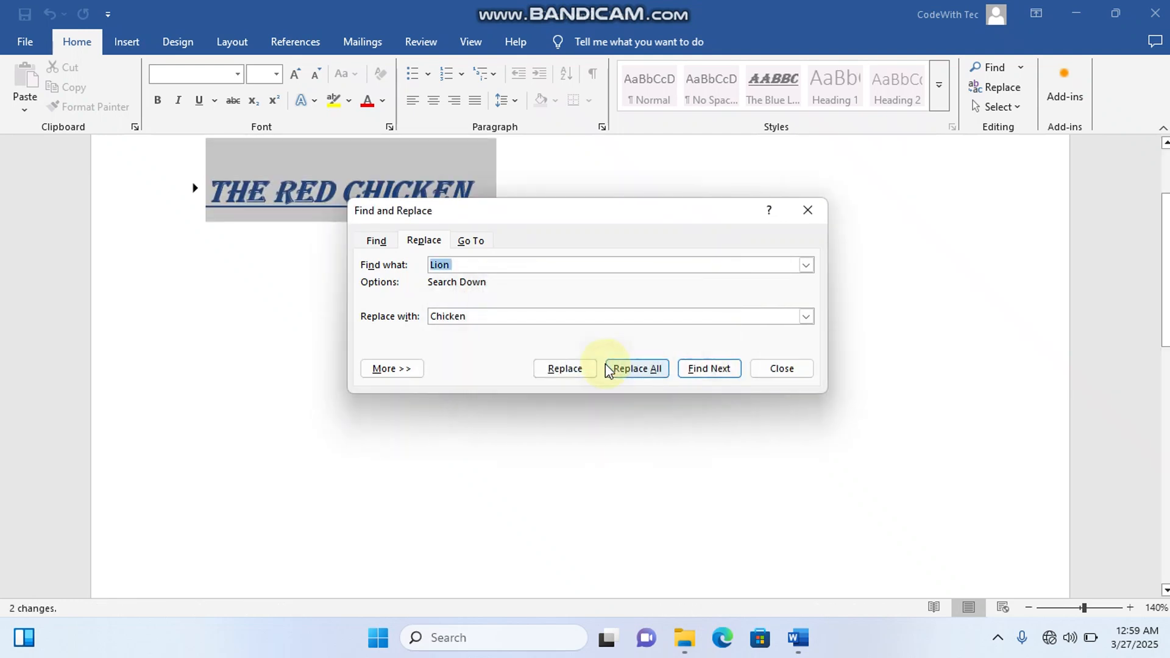
pyautogui.click(807, 210)
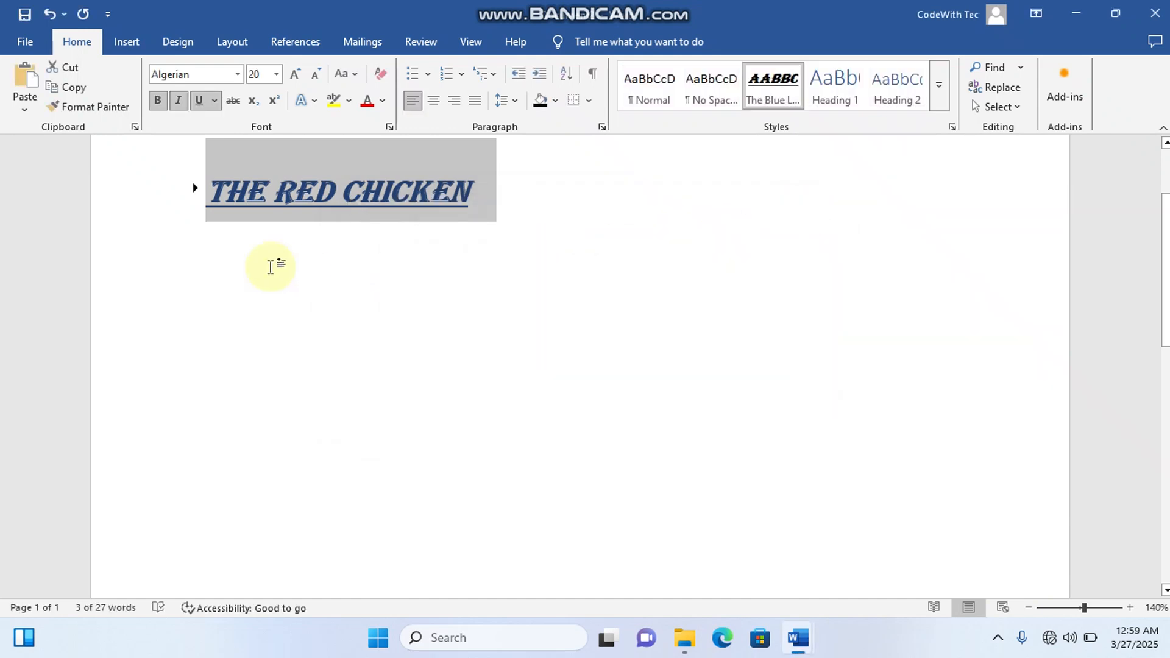
# - Check the replaced word "Chicken" in the body paragraph by highlighting it, and clear the highlight
pyautogui.scroll(3, 369, 266)
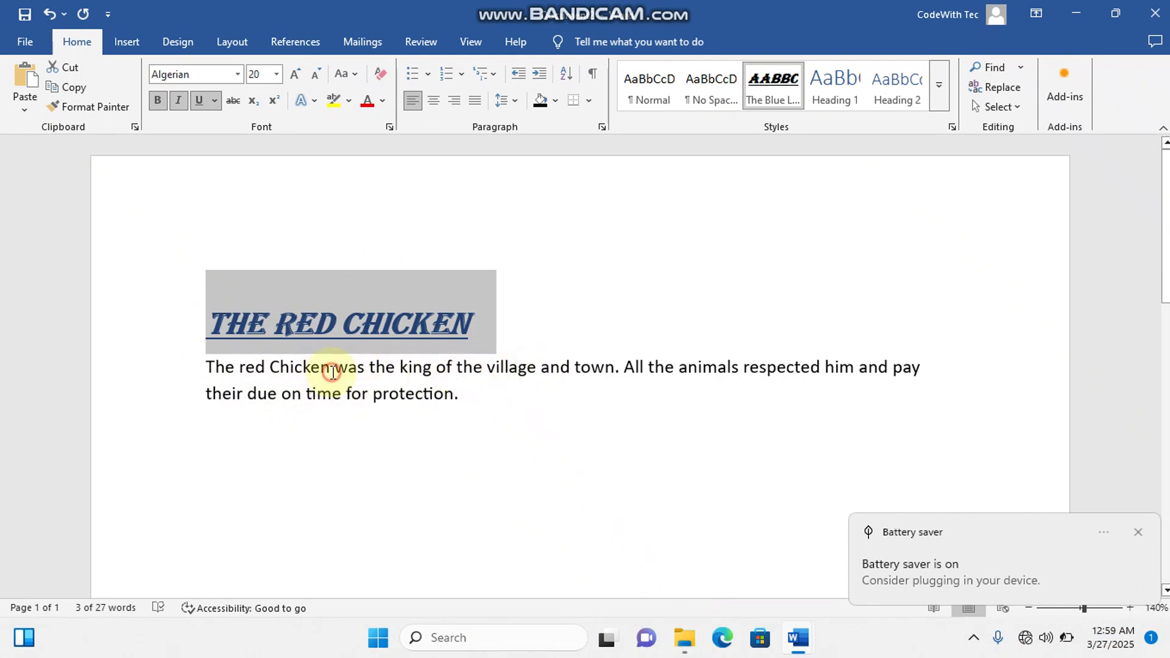
pyautogui.moveTo(331, 368); pyautogui.dragTo(271, 366)
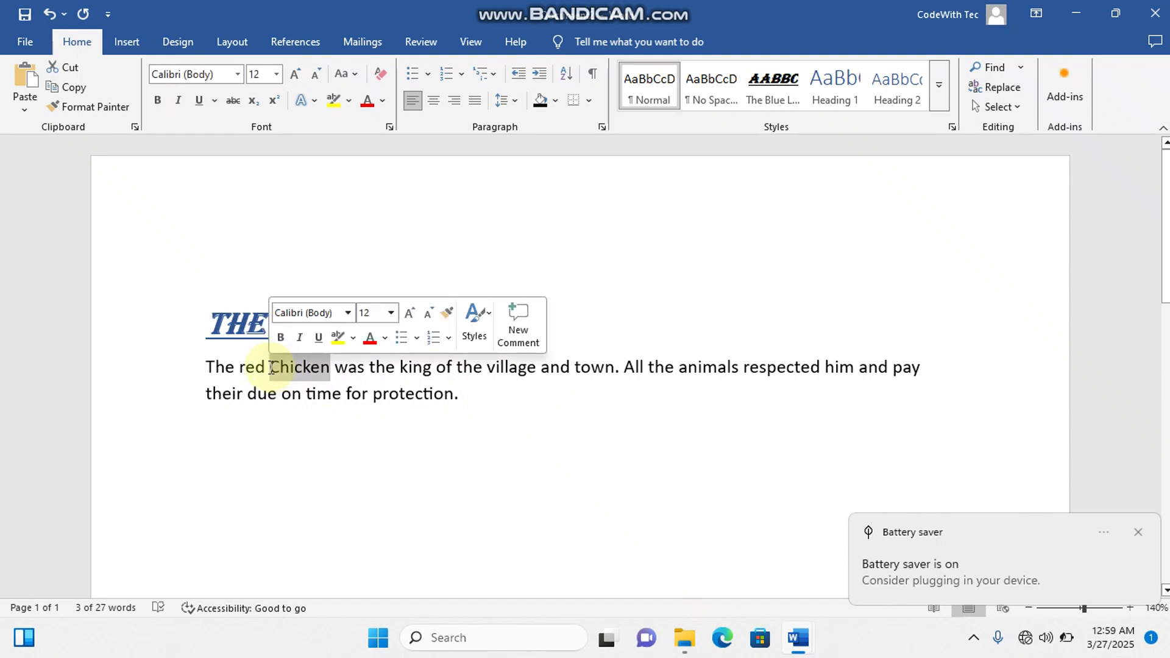
pyautogui.click(584, 287)
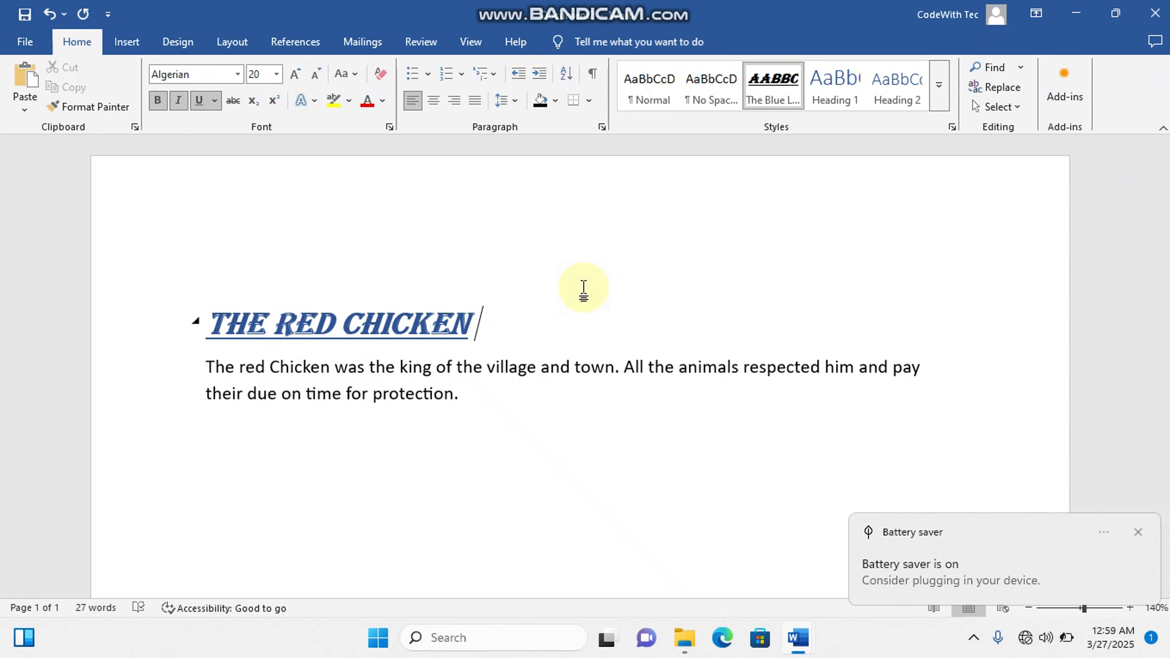
# - Select all of the document's content and switch on the Select Objects mode
pyautogui.click(1007, 108)
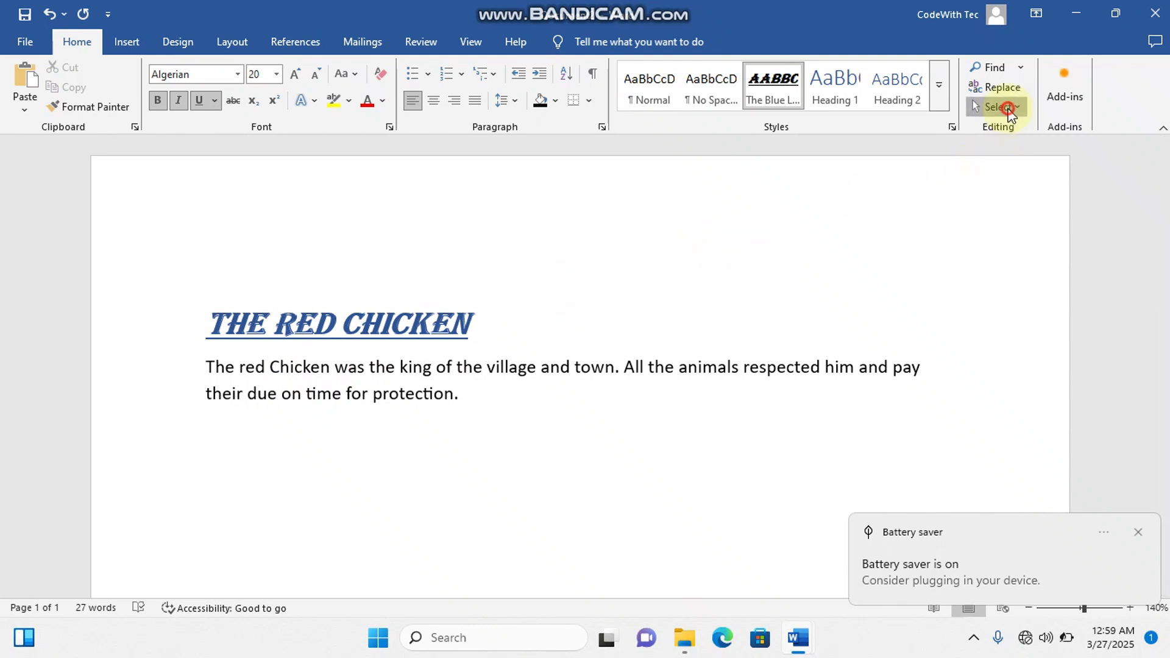
pyautogui.click(996, 108)
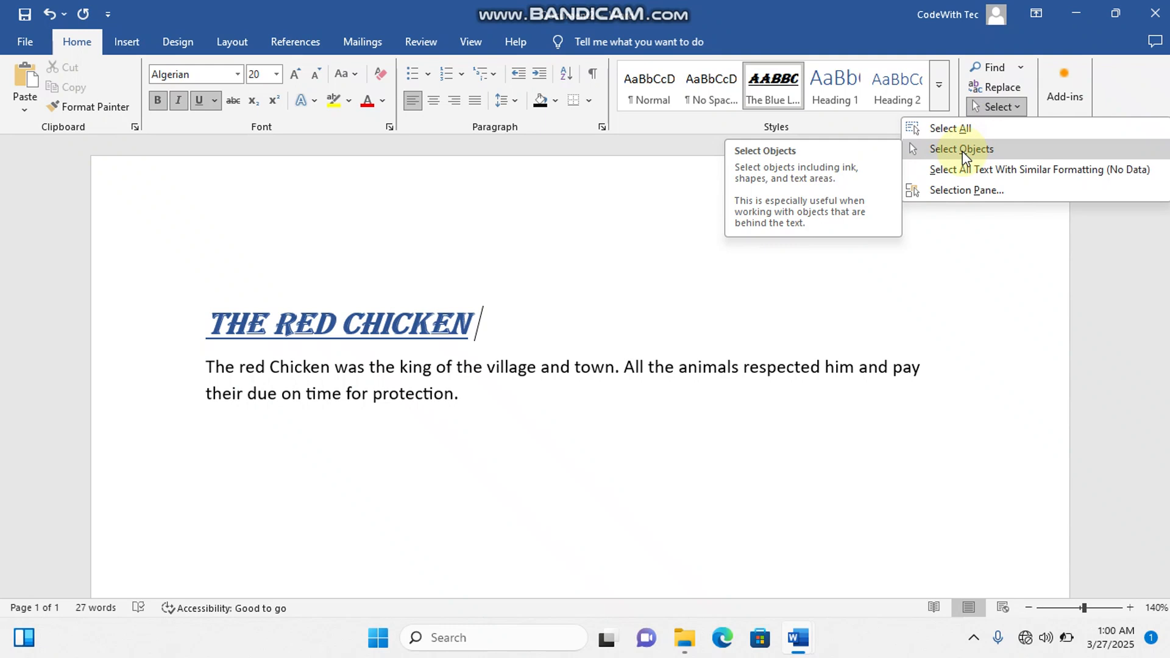
pyautogui.click(946, 130)
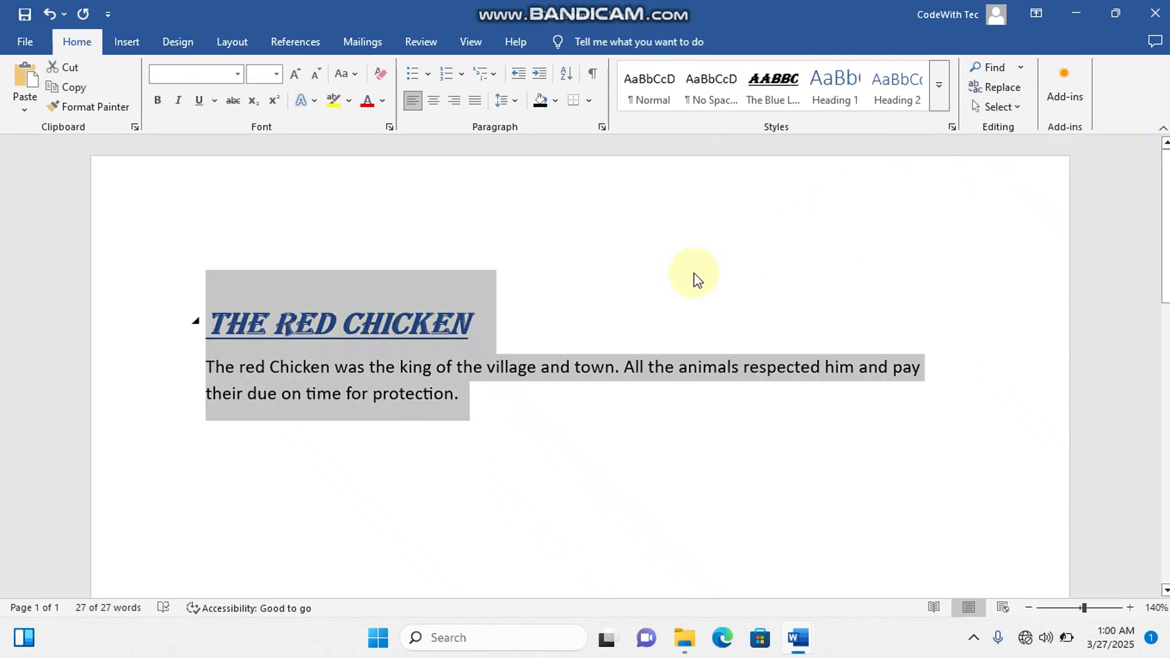
pyautogui.click(998, 108)
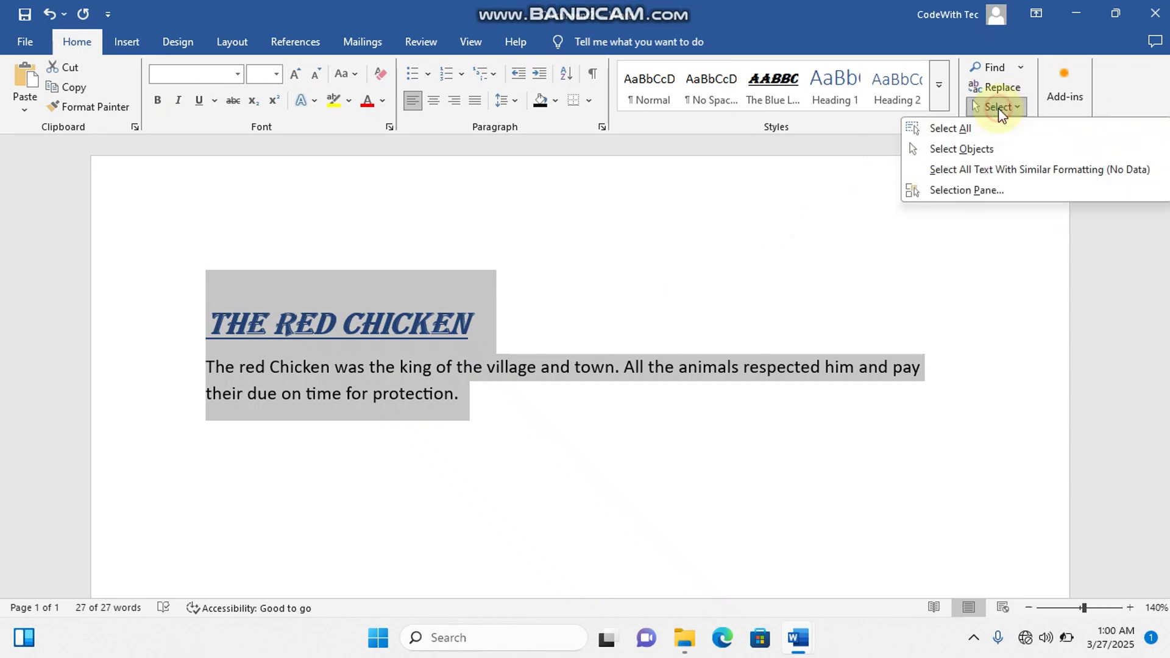
pyautogui.click(961, 148)
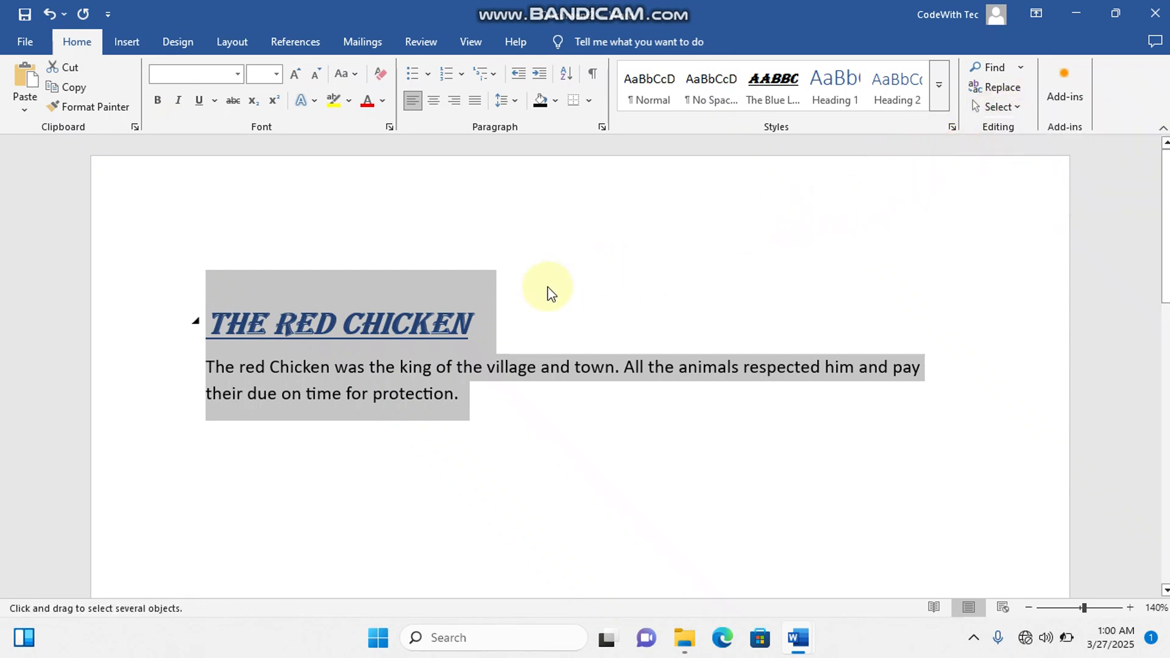